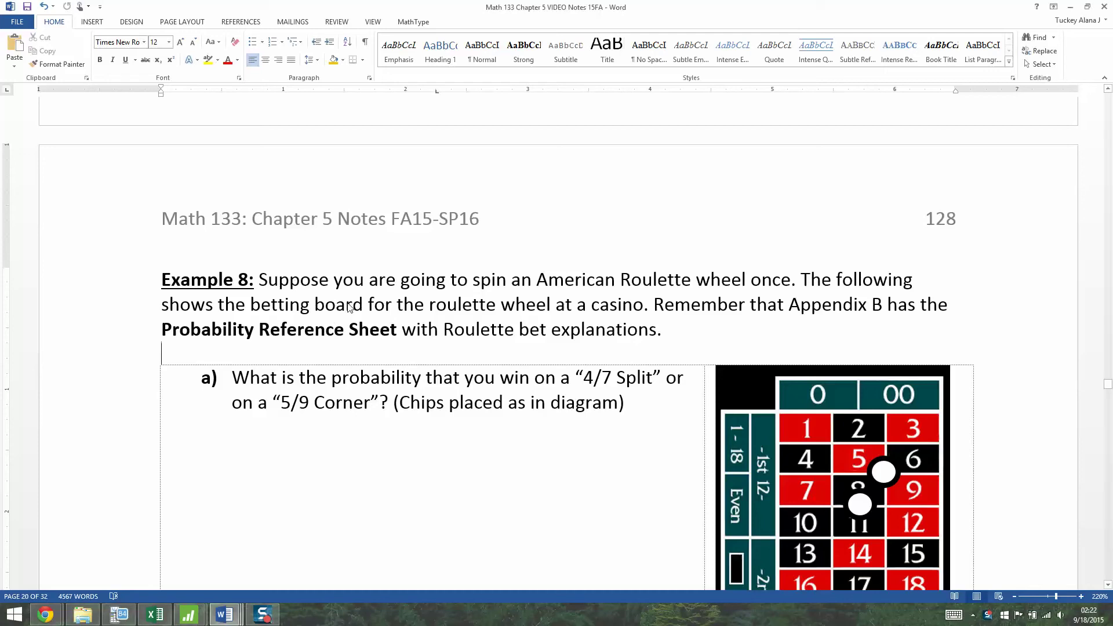
- Move the lower white chip on the roulette board onto the 8/11 split line
scroll(350, 308, "down", 1)
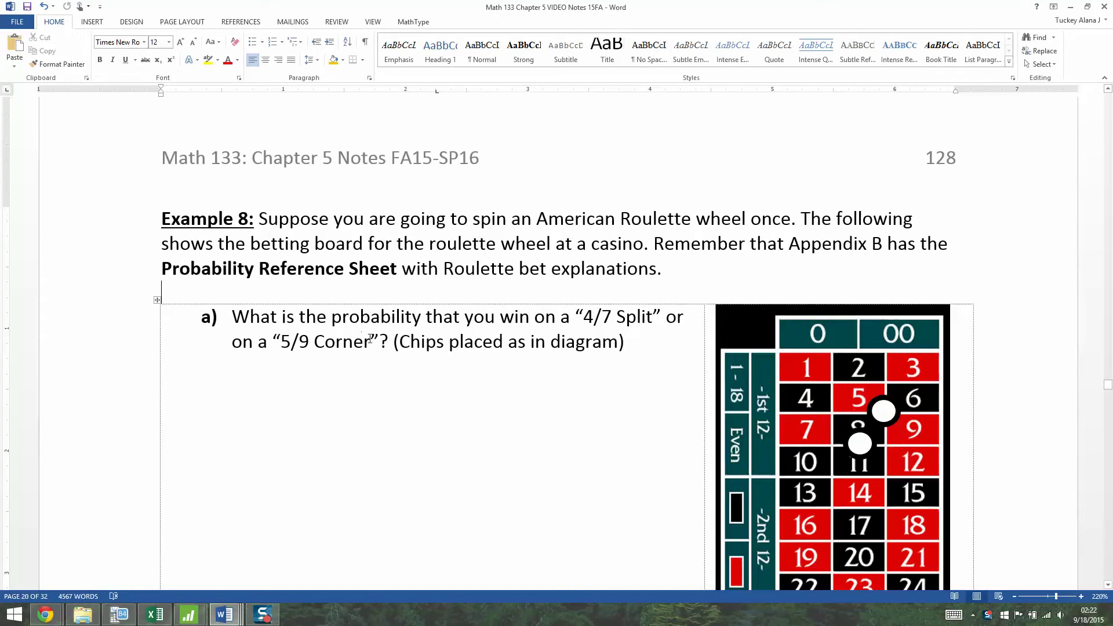
left_click_drag(371, 336, 312, 337)
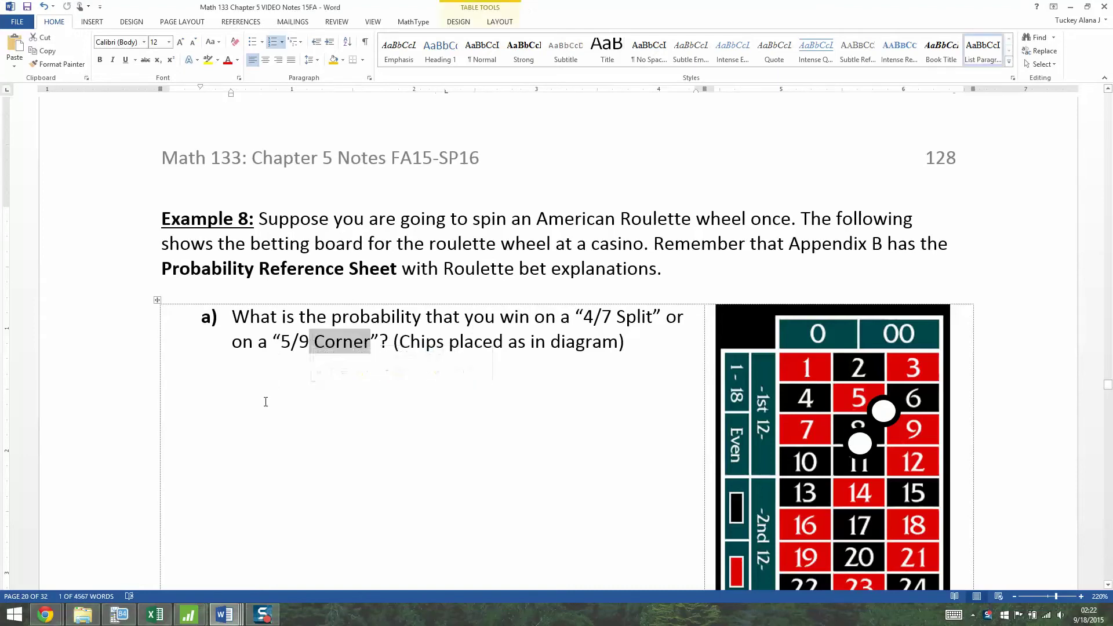
left_click(284, 378)
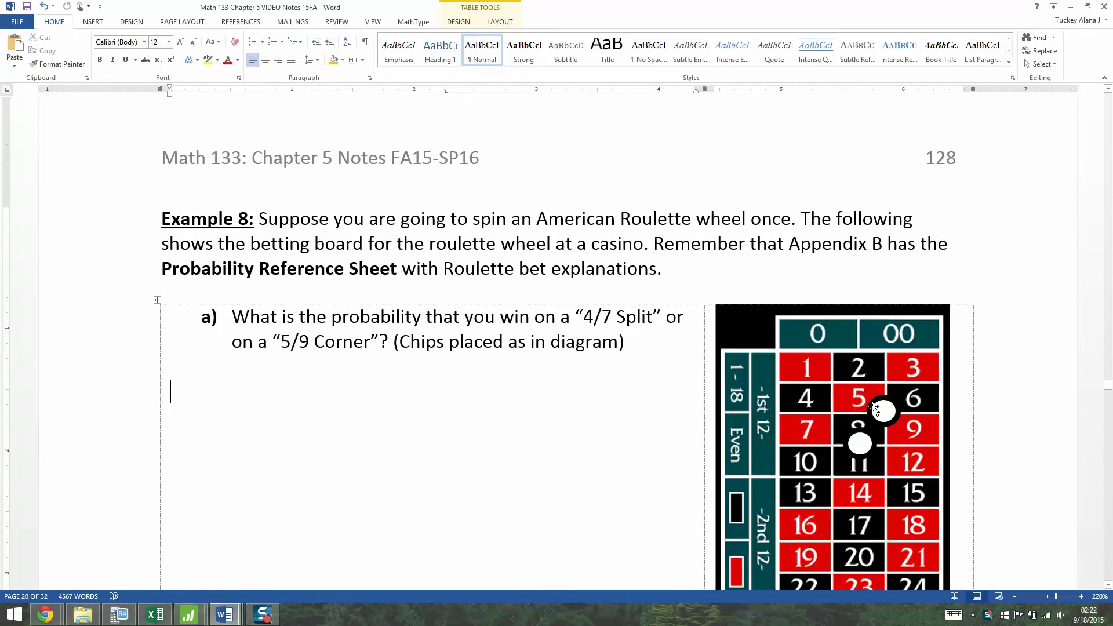
mouse_move(860, 444)
left_mouse_down()
mouse_move(808, 399)
mouse_move(890, 452)
mouse_move(881, 447)
left_mouse_up()
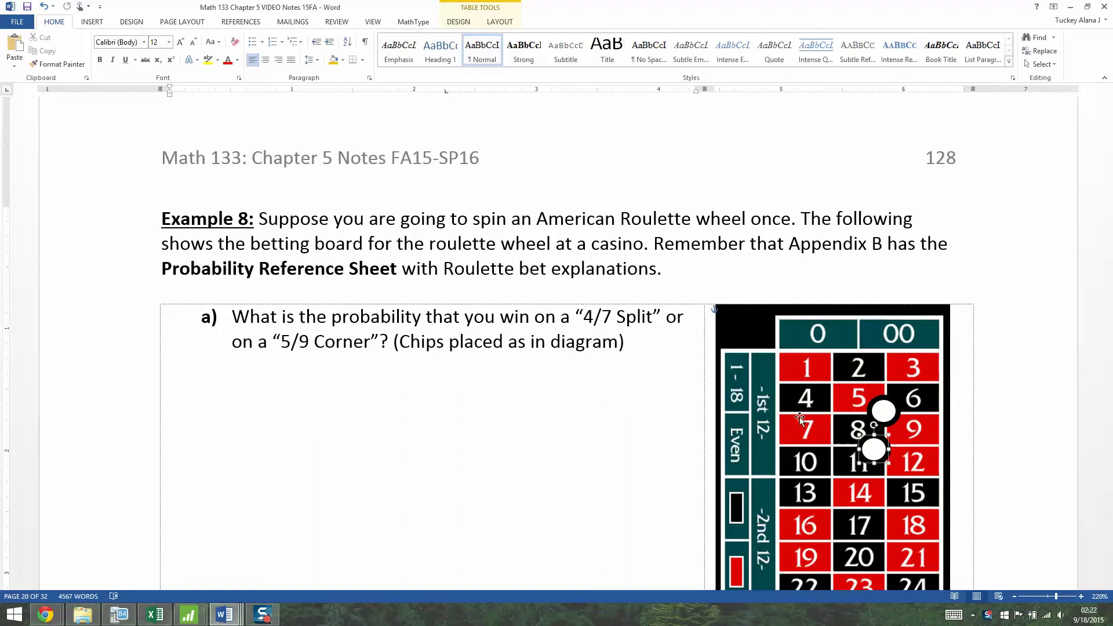
- Change question a)'s '4/7 Split' to '8/11 Split' and save the notes
left_click(606, 317)
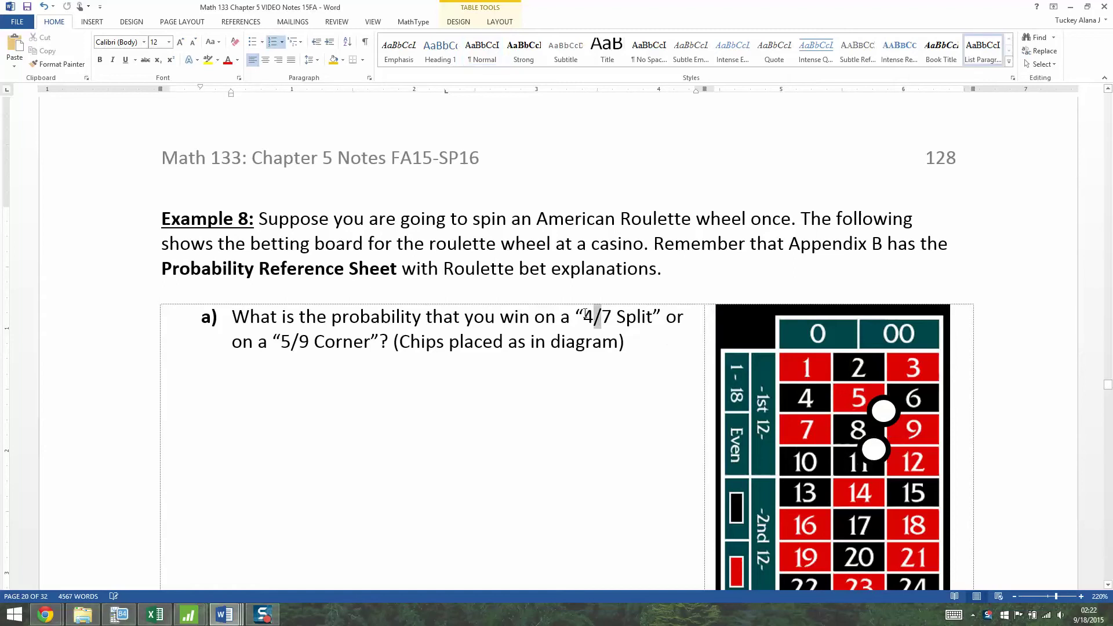
left_click_drag(606, 318, 585, 314)
type("8/11")
key("Delete")
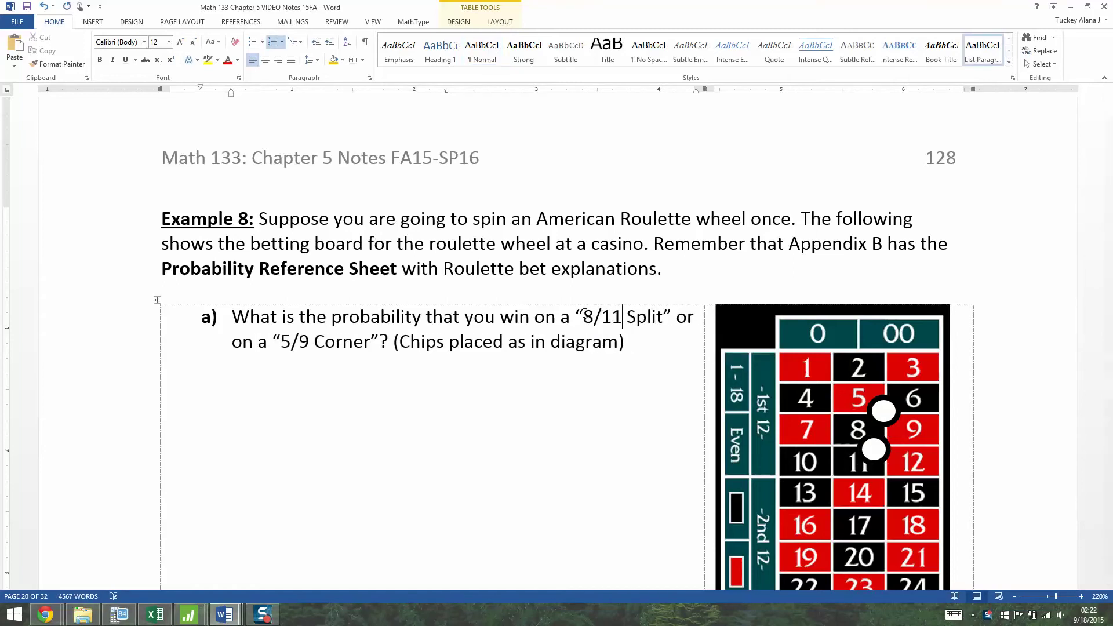
scroll(493, 336, "down", 1)
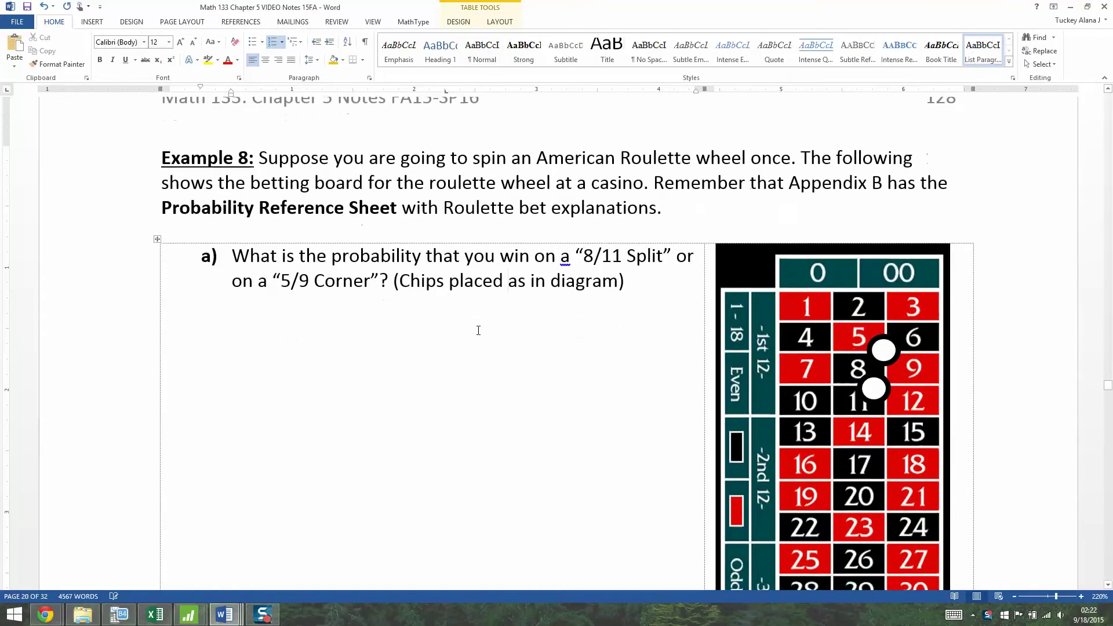
key("shift+F10")
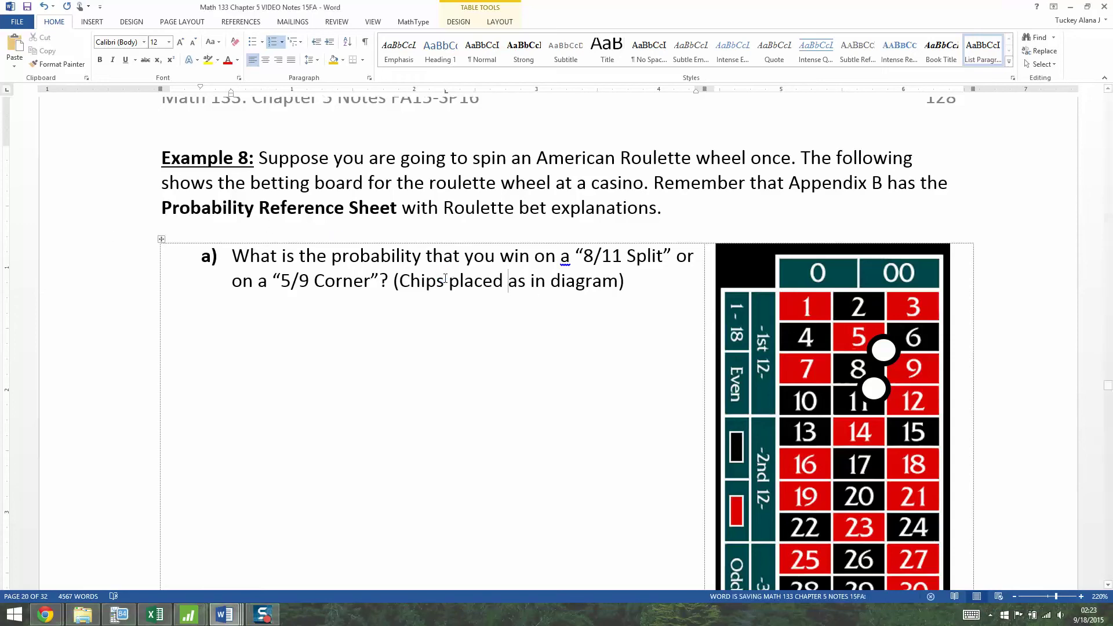
- Add a plain empty line below question a) and nudge the lower chip onto the 8/11 line
scroll(812, 319, "down", 1)
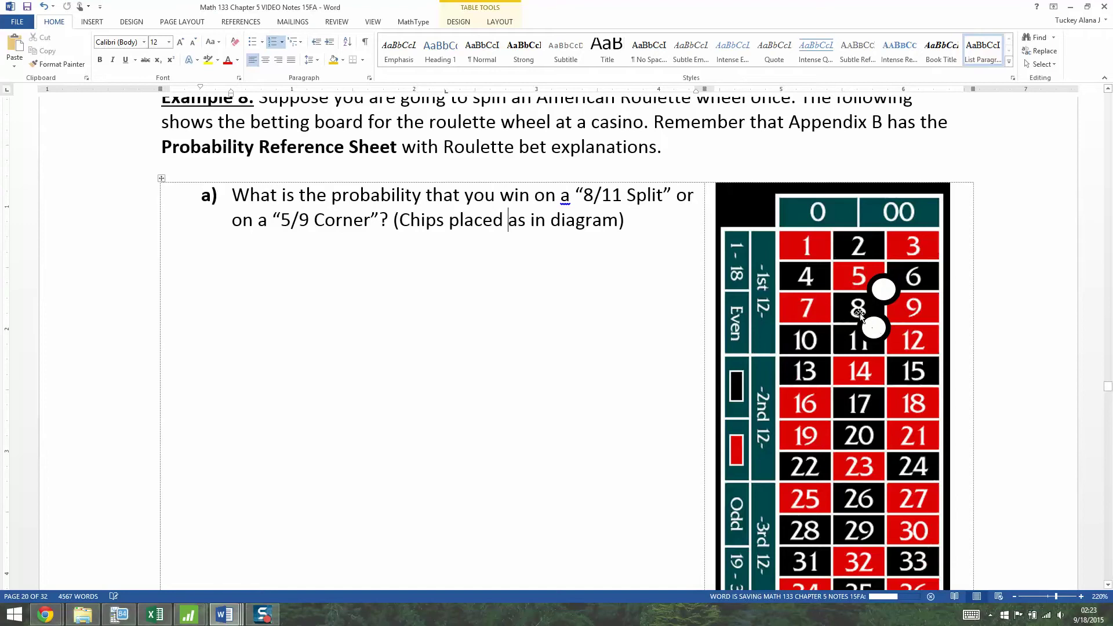
left_click(461, 262)
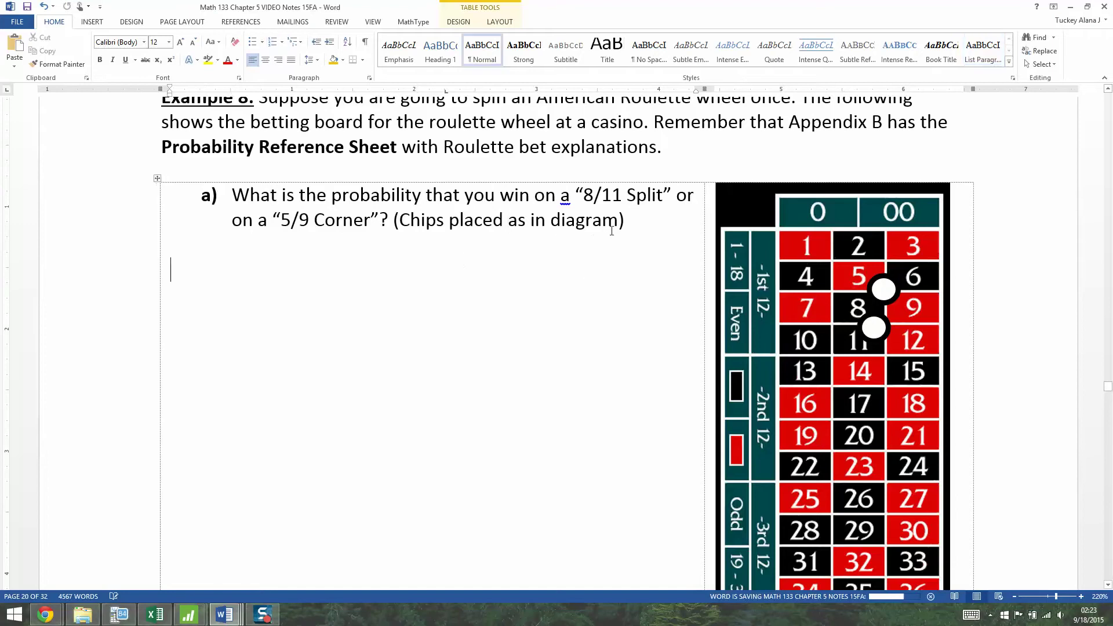
left_click(638, 225)
key("Return")
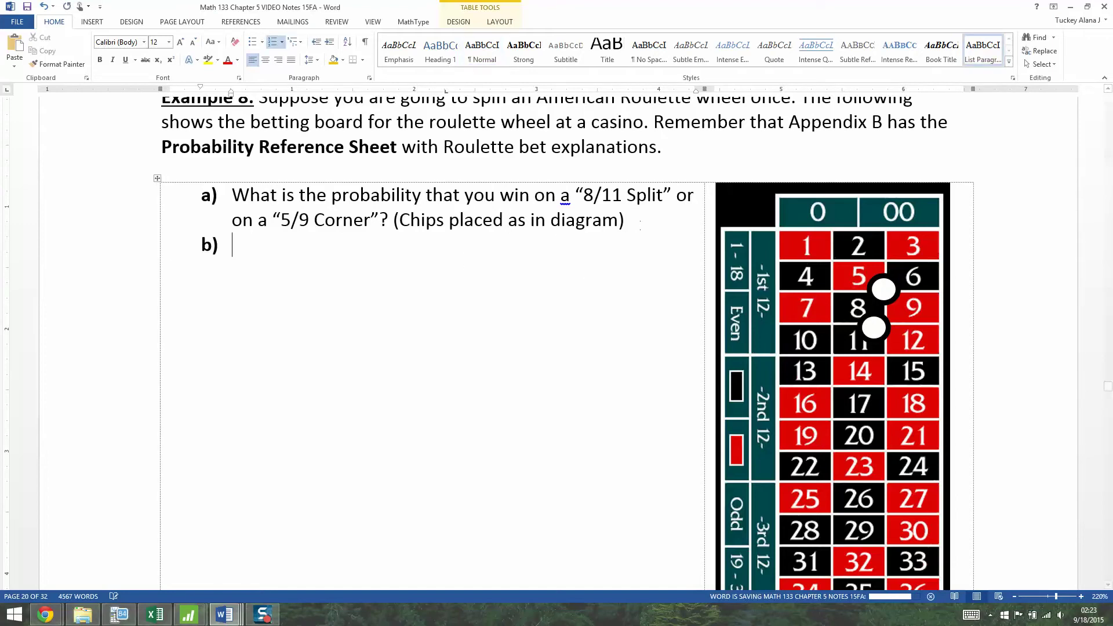
key("Return")
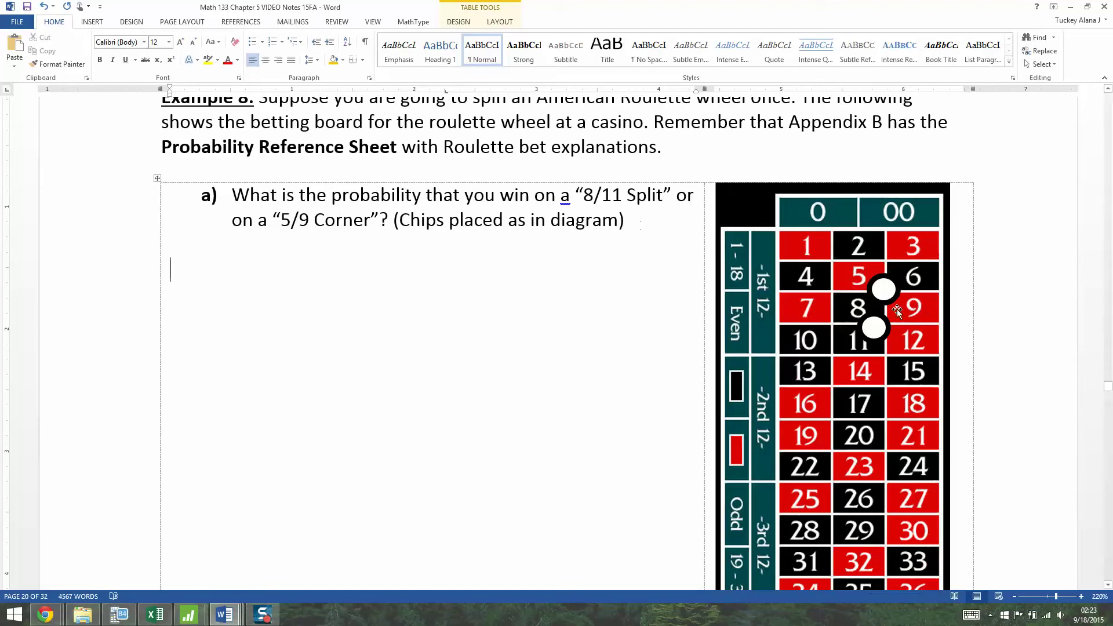
left_click(865, 322)
left_click_drag(865, 322, 860, 319)
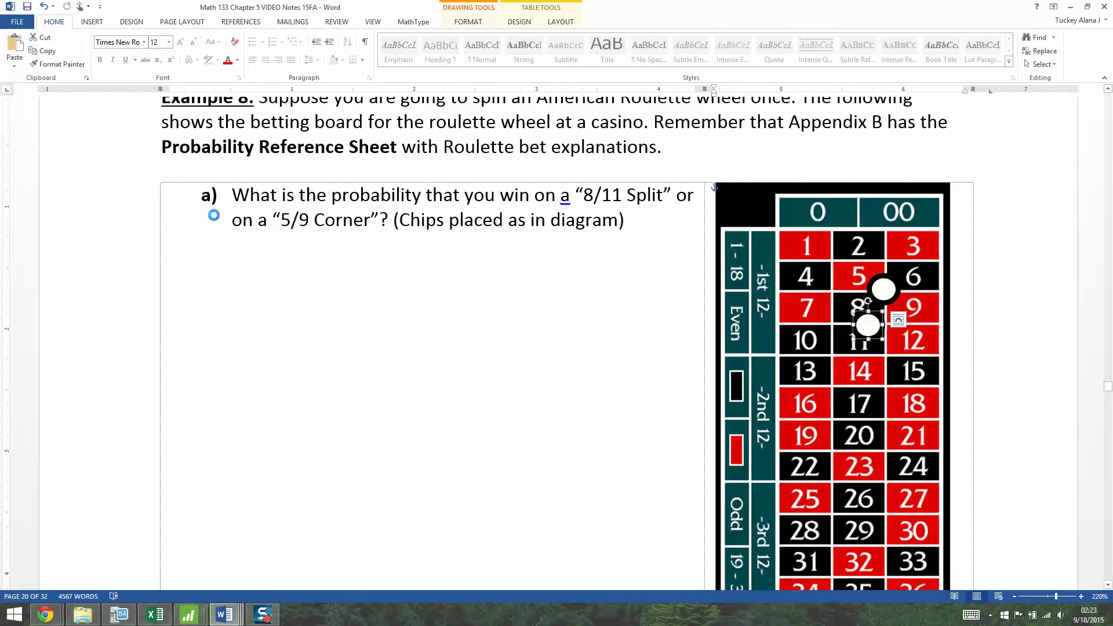
- Insert the P(Win on 8/11 Split or 5/9 Corner) addition-rule equation below question a) and open it in MathType
left_click(230, 220)
left_click(242, 297)
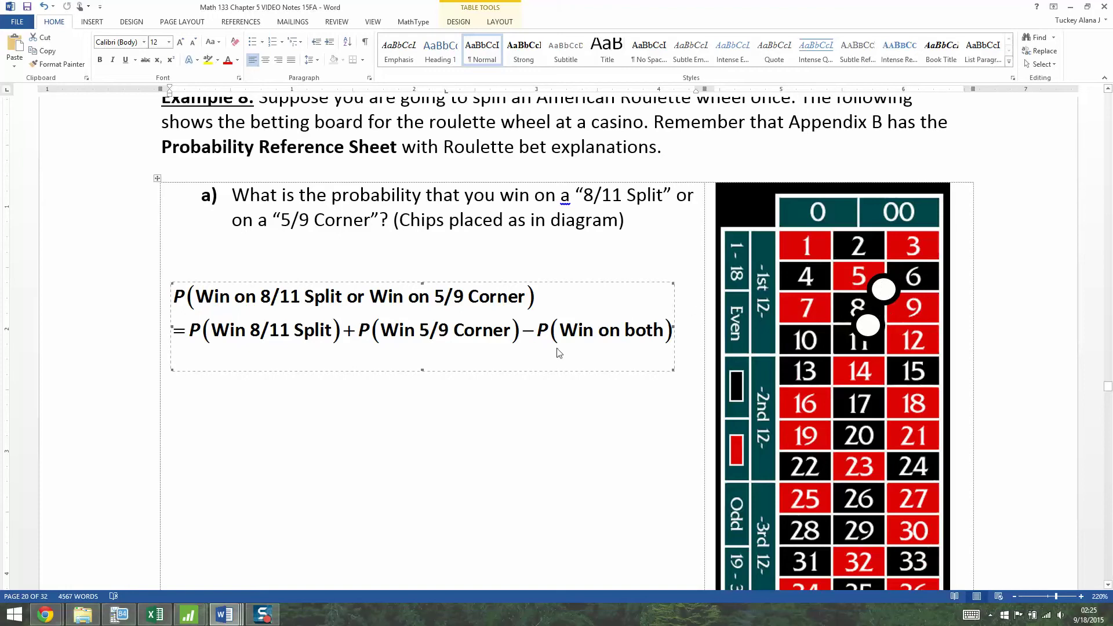
double_click(536, 340)
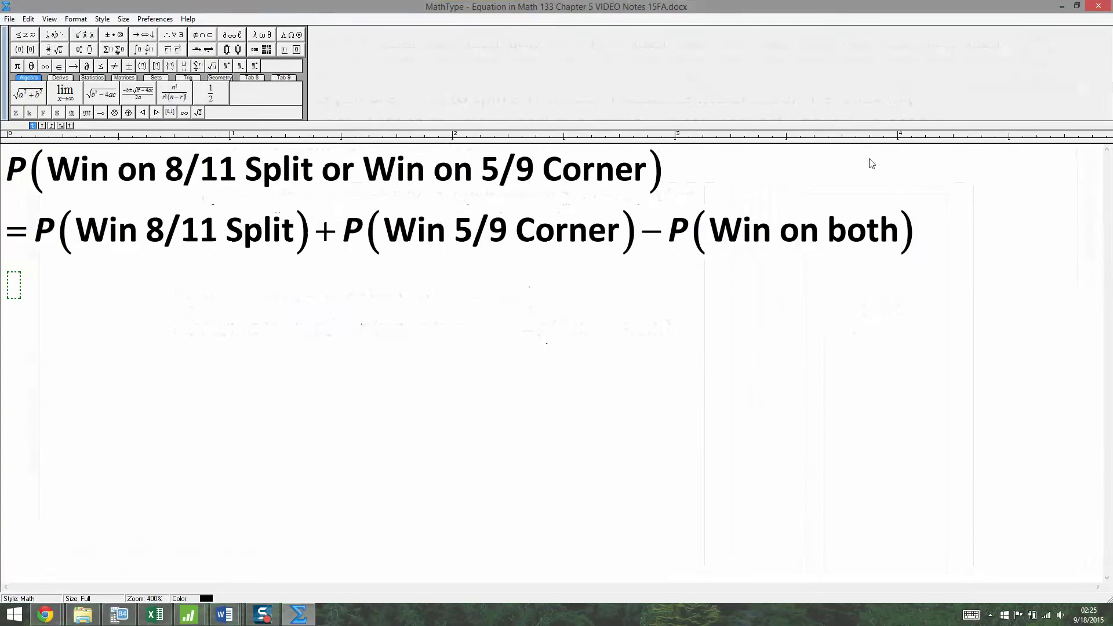
- Start a third equation line reading = 2/38
left_click(923, 238)
key("Return")
type("=")
key("ctrl+f")
type("2")
key("Tab")
type("3")
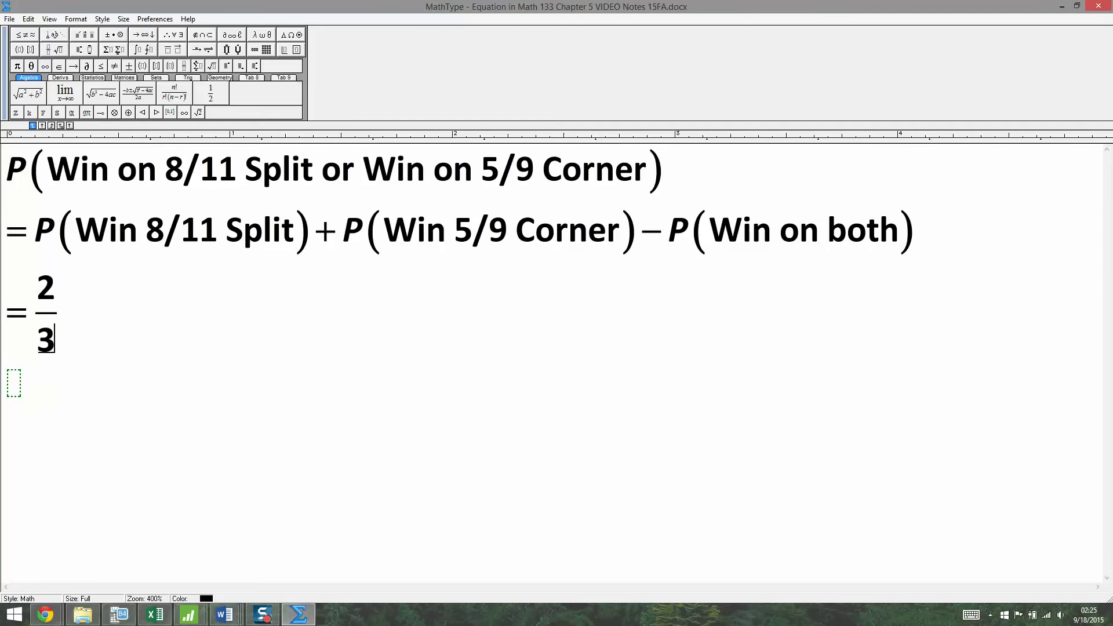
type("8")
key("Tab")
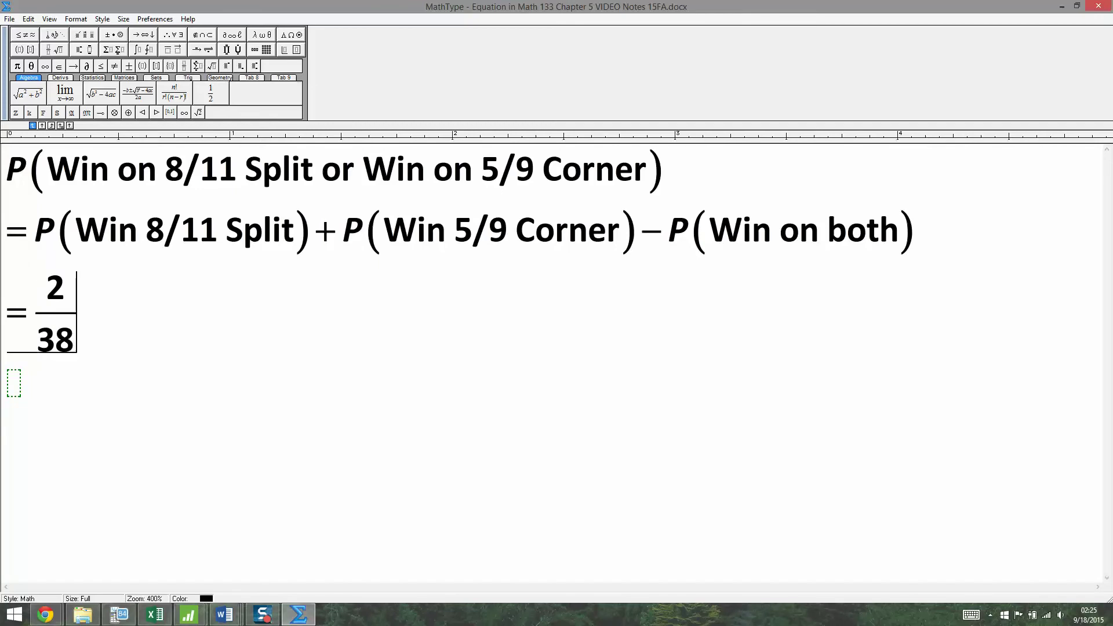
- Continue the line with + 4/38 − 1/38 and remove the empty line below
type("+")
key("ctrl+f")
type("4")
key("Tab")
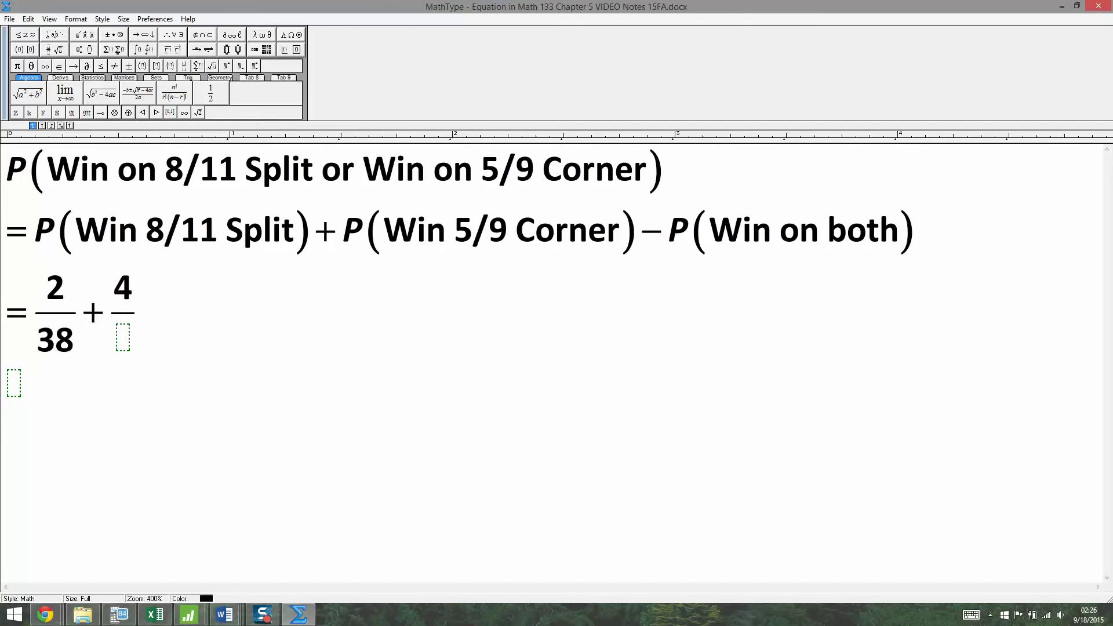
type("38")
key("Tab")
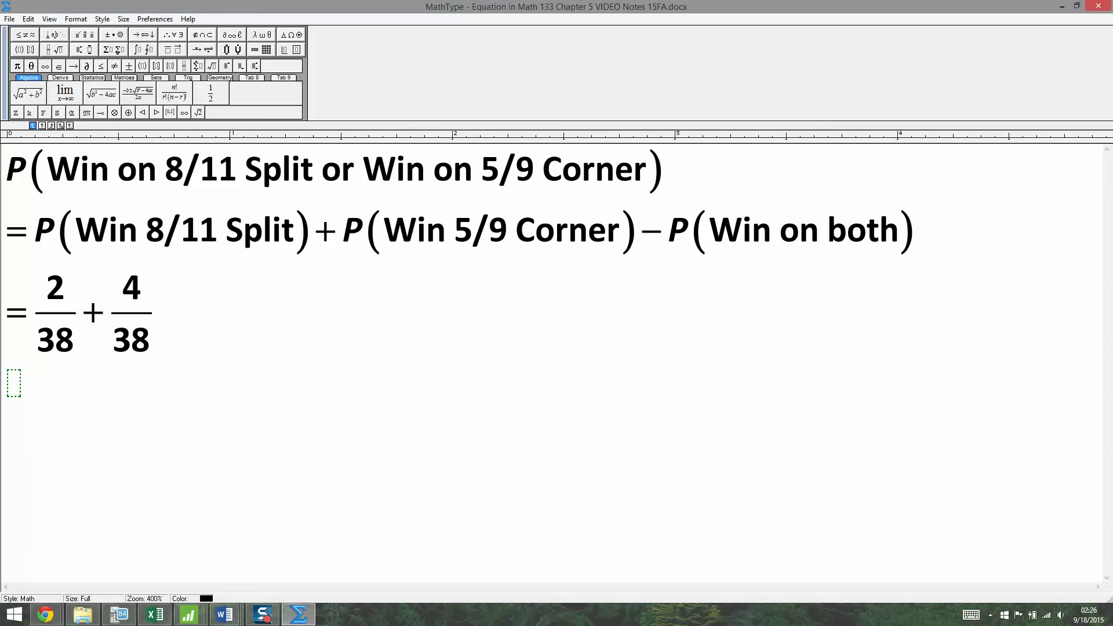
type("-")
key("ctrl+f")
type("1/38")
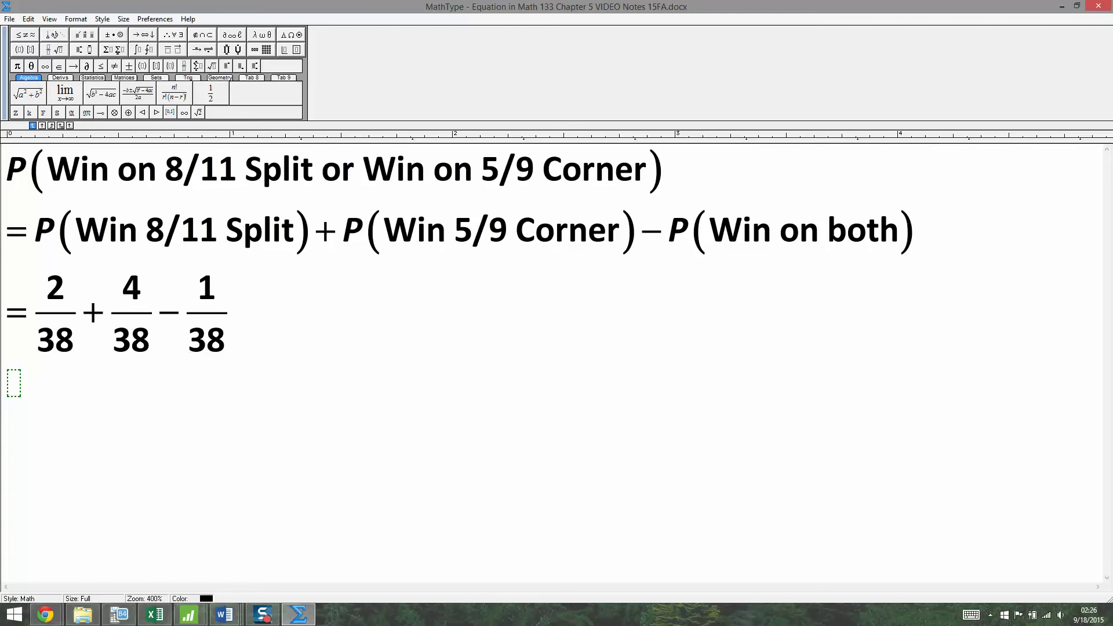
key("Delete")
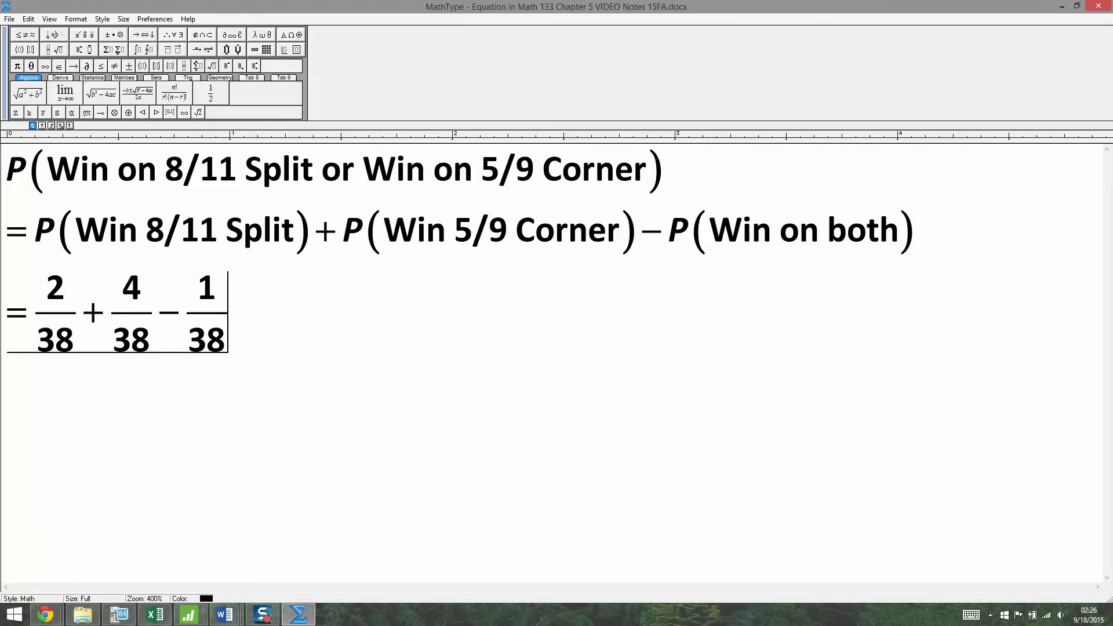
- Close MathType so the = 2/38 + 4/38 − 1/38 line is saved into the Word equation
left_click(1099, 6)
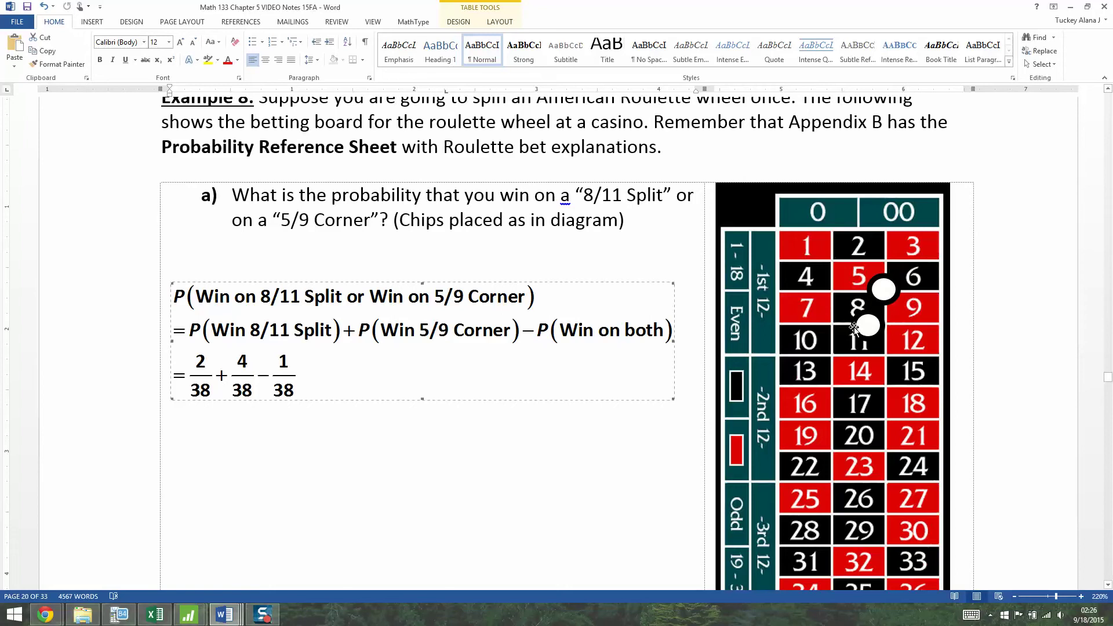
- Add a final equation line = 5/38 ≈ 0.1316, checking the decimal on the calculator
double_click(325, 378)
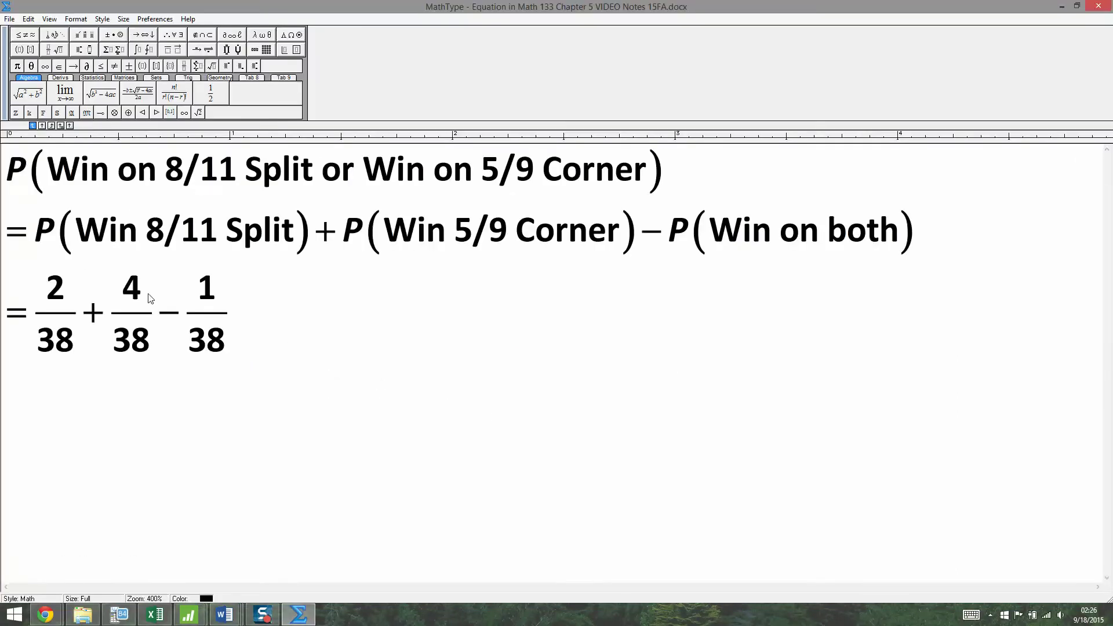
left_click(249, 319)
key("Return")
type("=")
key("ctrl+f")
type("5")
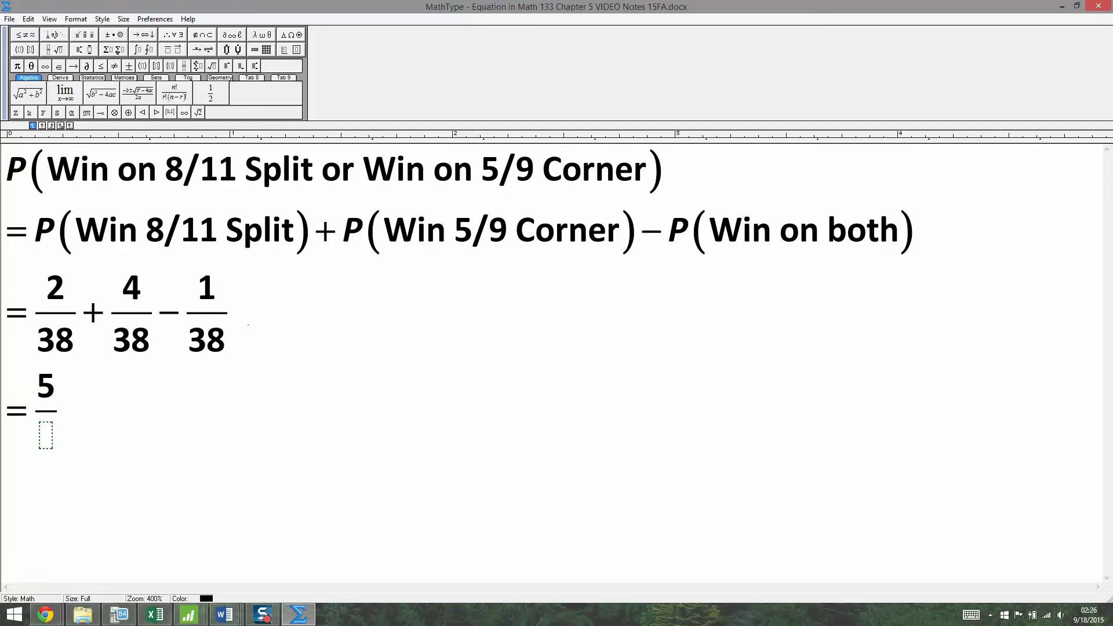
key("Tab")
type("38")
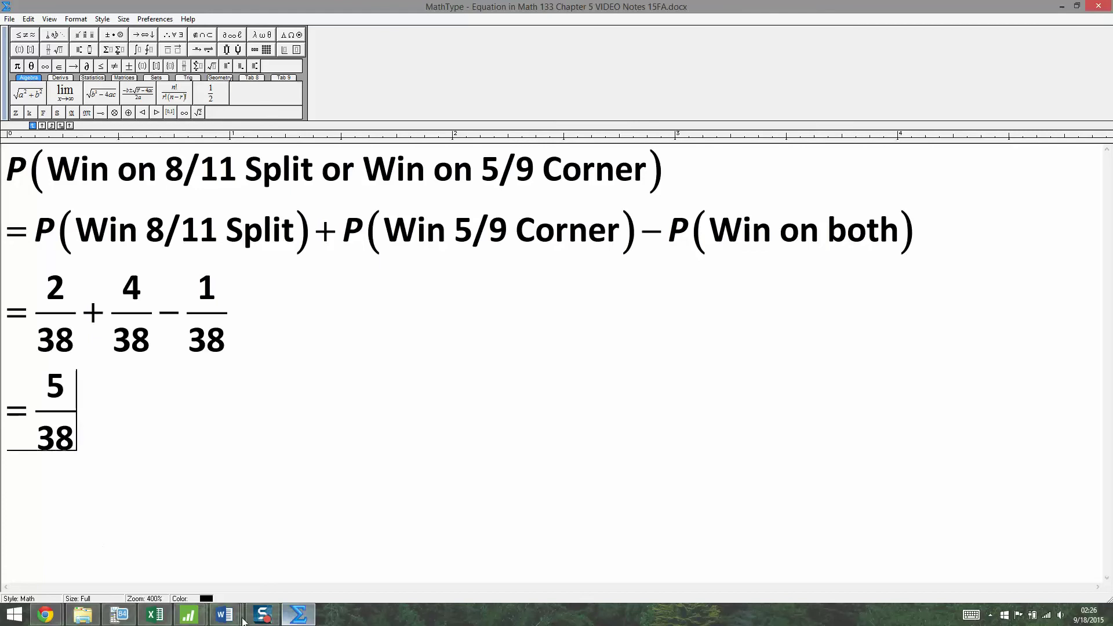
left_click(119, 614)
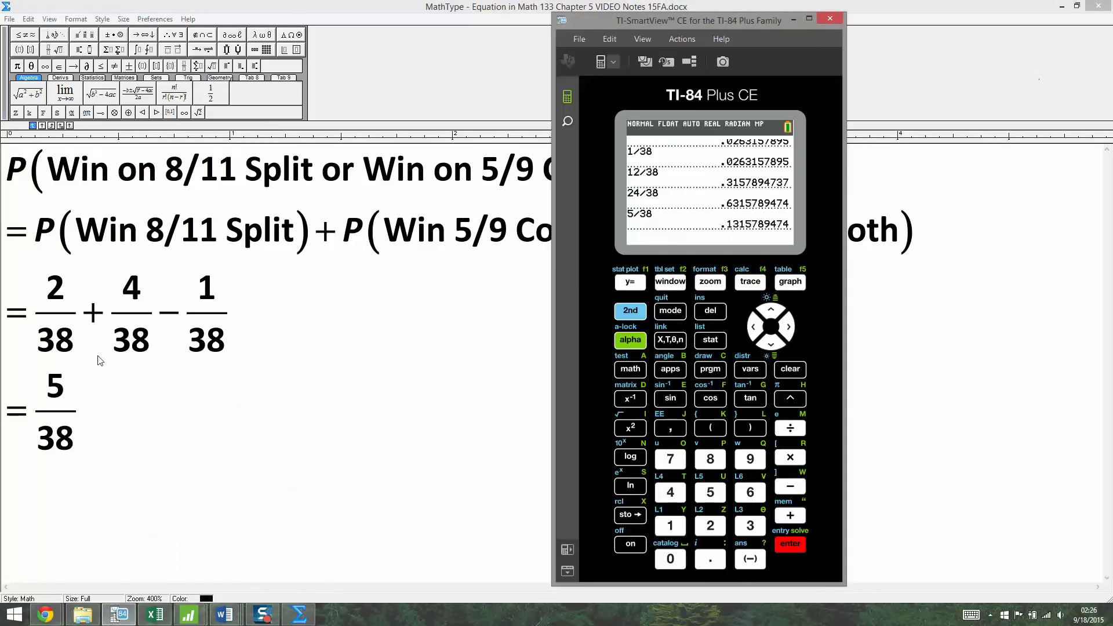
left_click(107, 427)
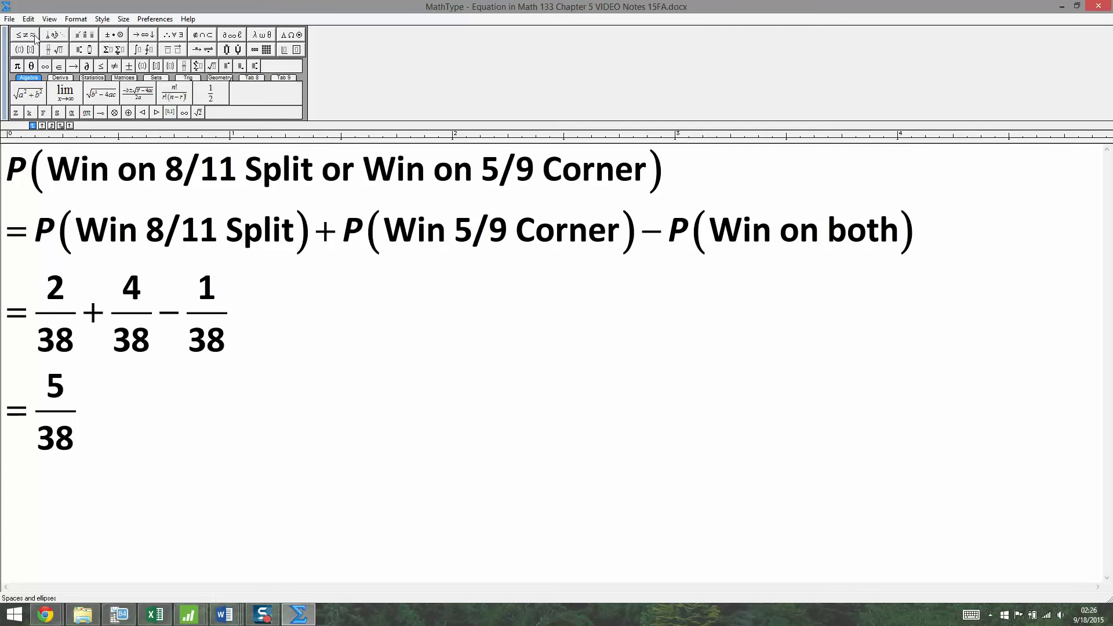
type("≈0.1316")
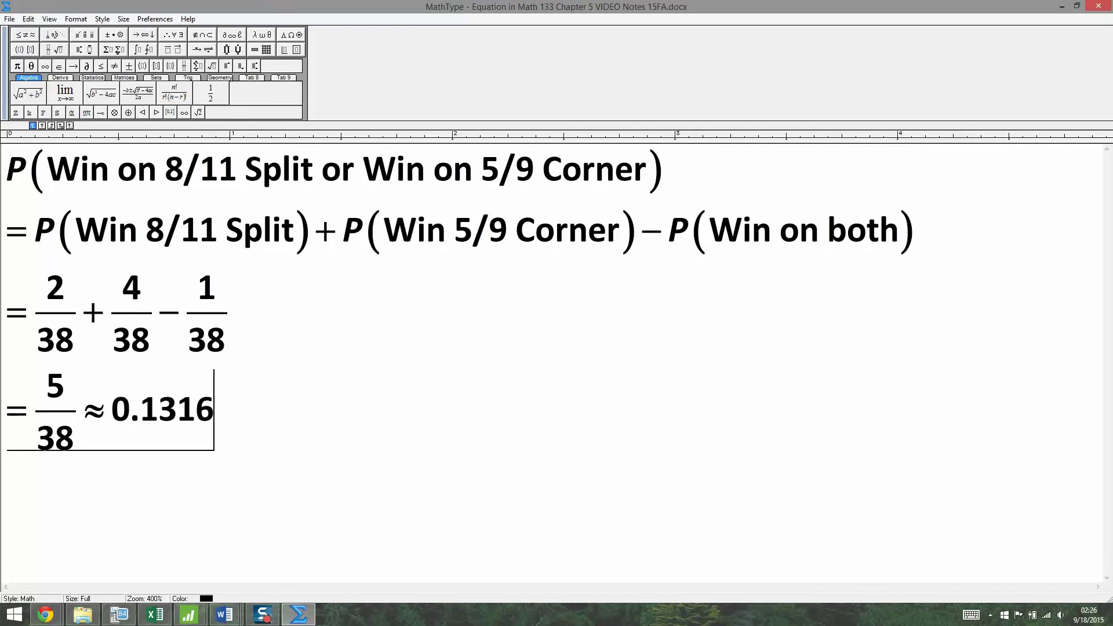
- Box the answer 5/38 ≈ 0.1316 and close MathType to update the Word notes
key("Home")
key("shift+Right")
key("shift+End")
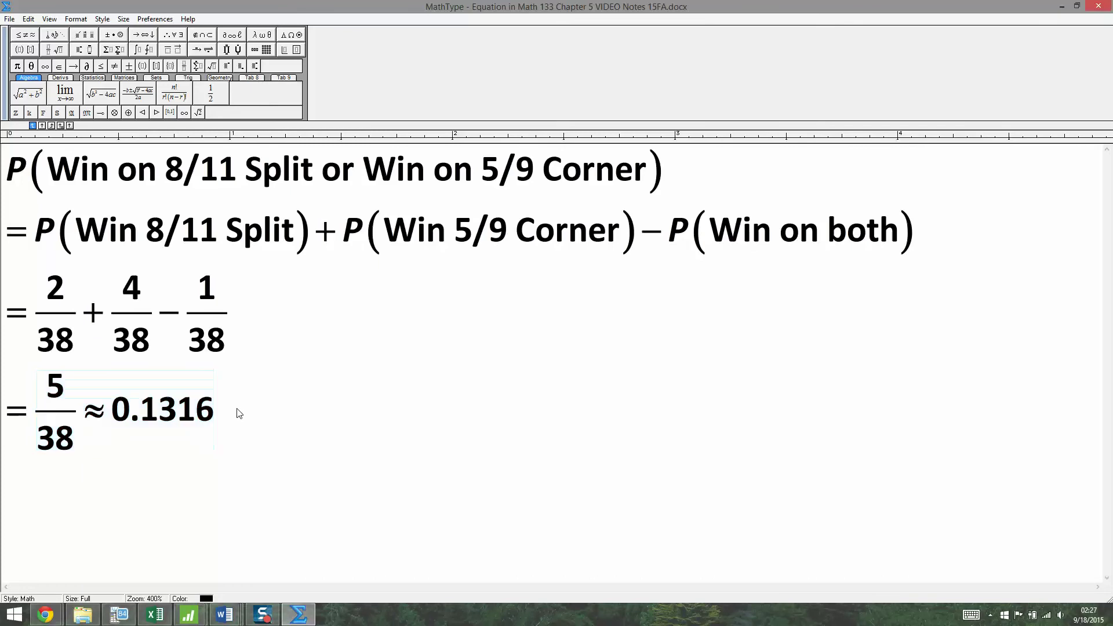
key("ctrl+shift+b")
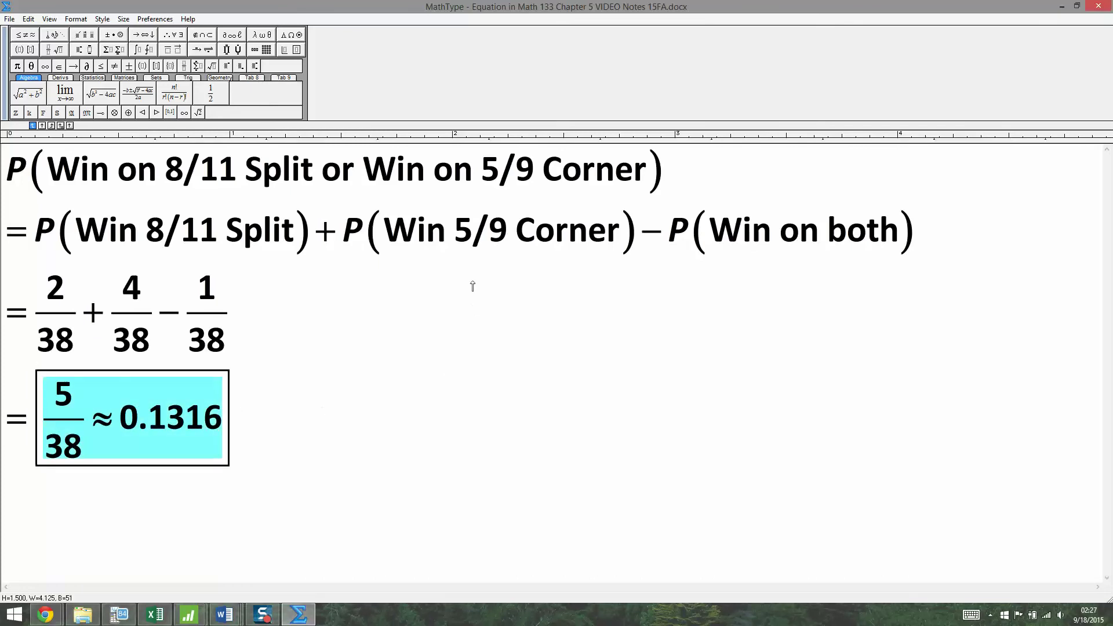
key("ctrl+F4")
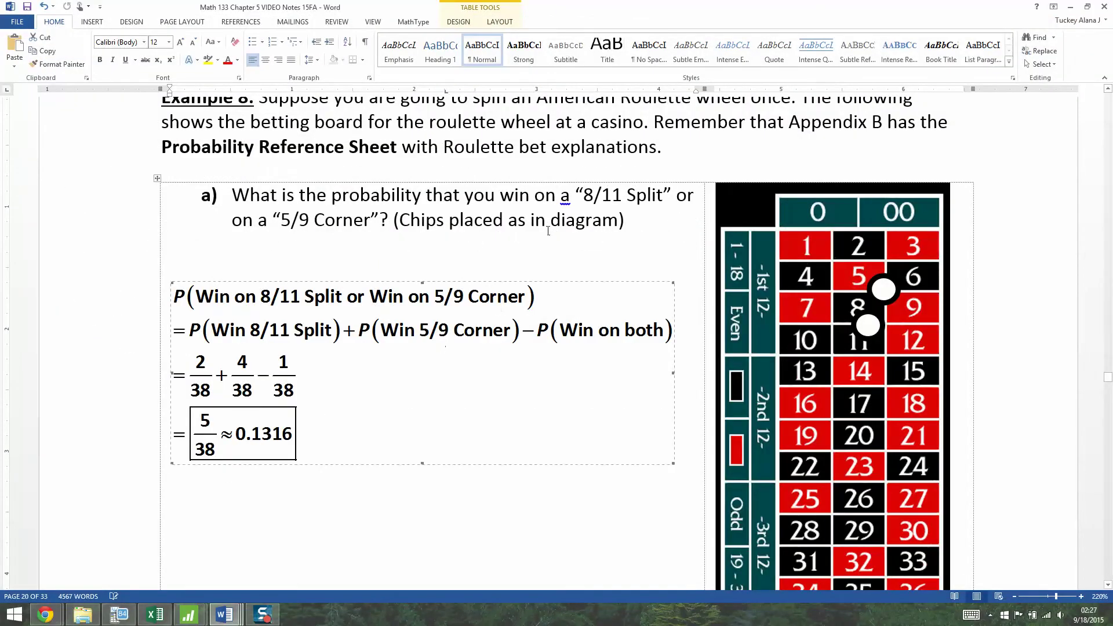
- Correct part (a) to read 'an 8/11 Split'
left_click(591, 181)
left_click(570, 197)
type("n")
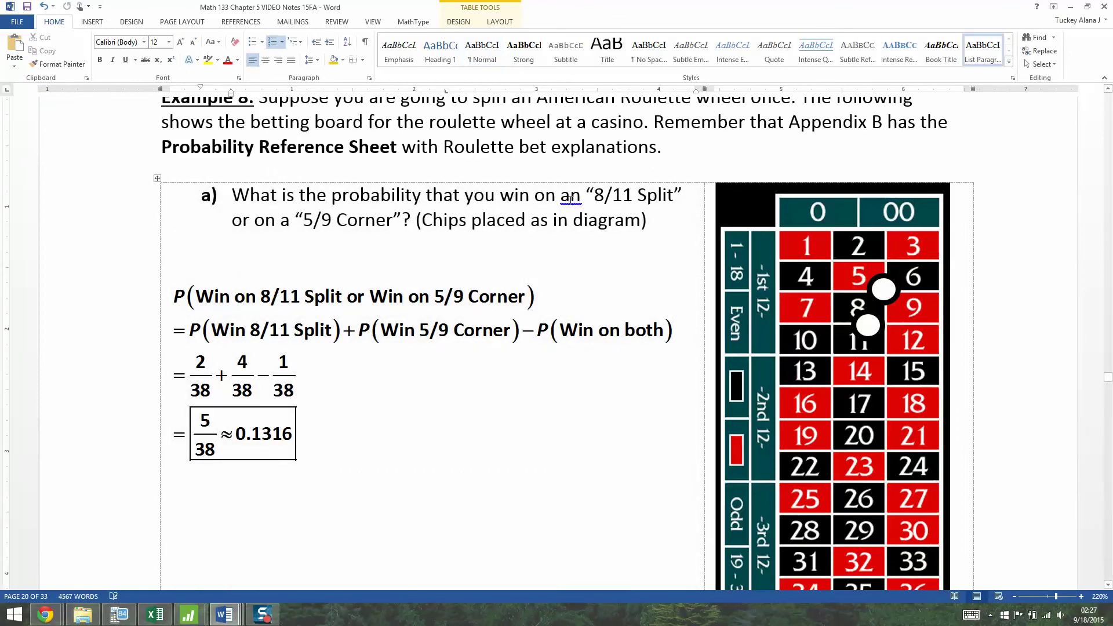
- Delete the extra blank line below the part (a) equation and scroll down to part b)
left_click(448, 280)
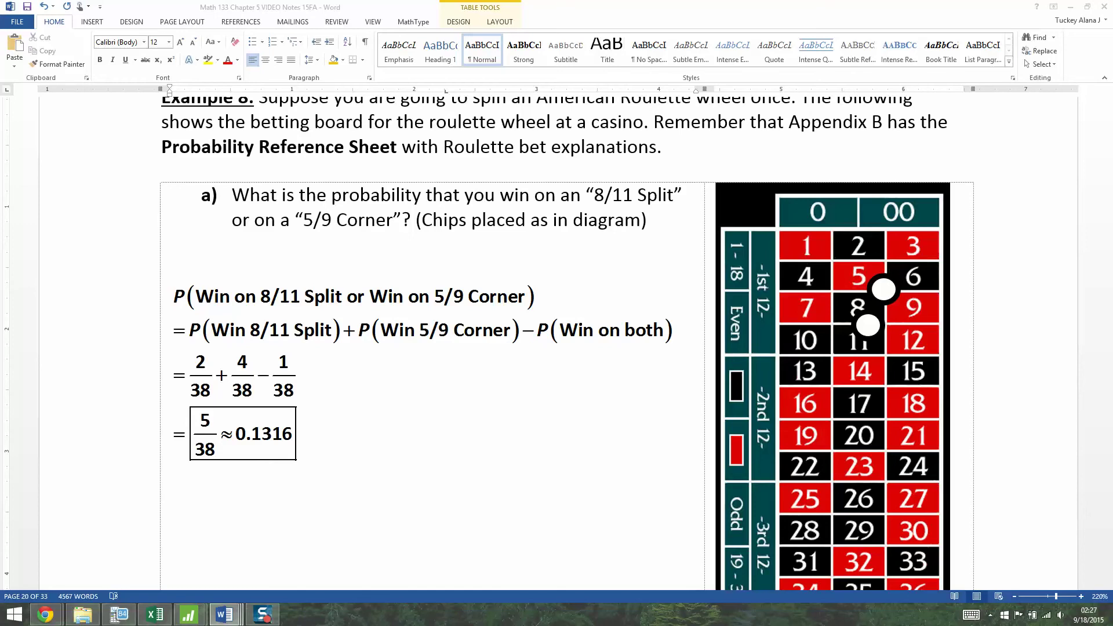
left_click(307, 282)
scroll(321, 321, "down", 5)
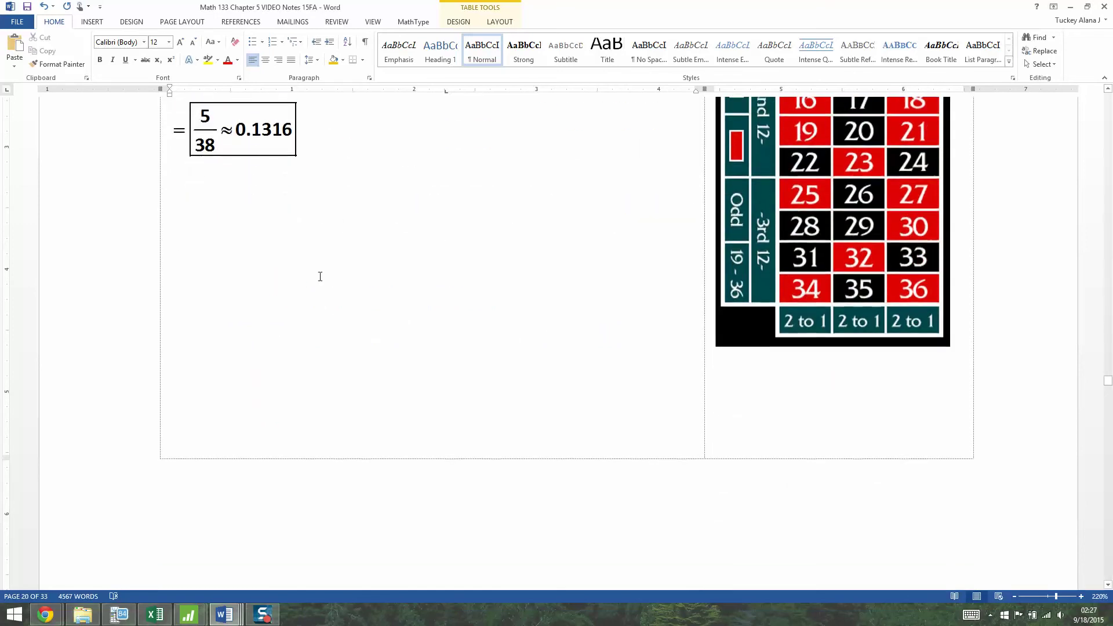
key("Delete")
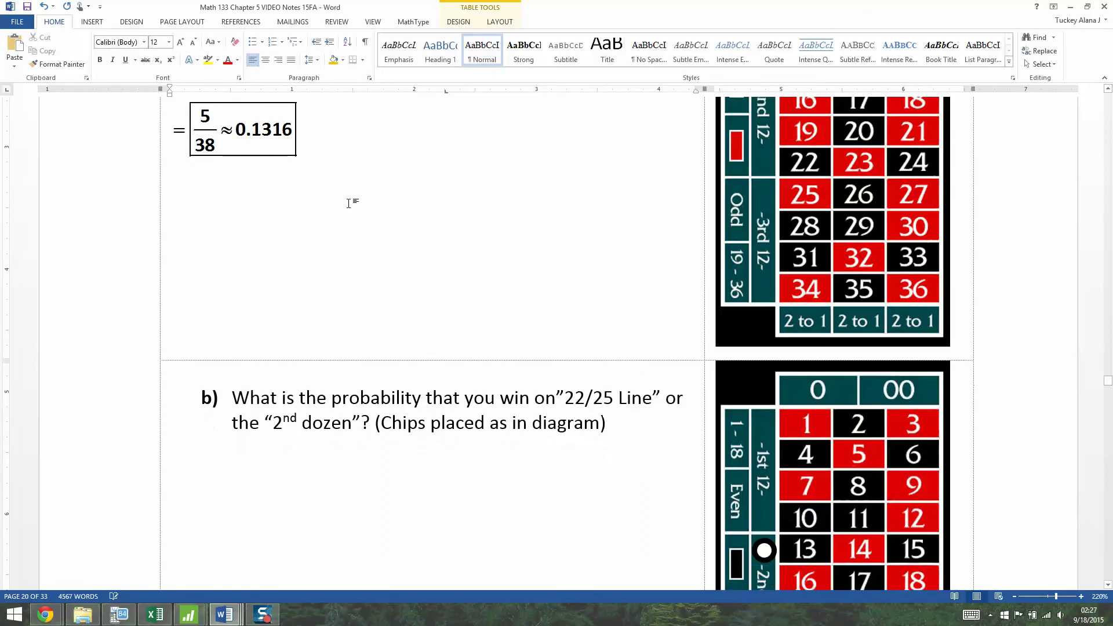
scroll(346, 207, "down", 3)
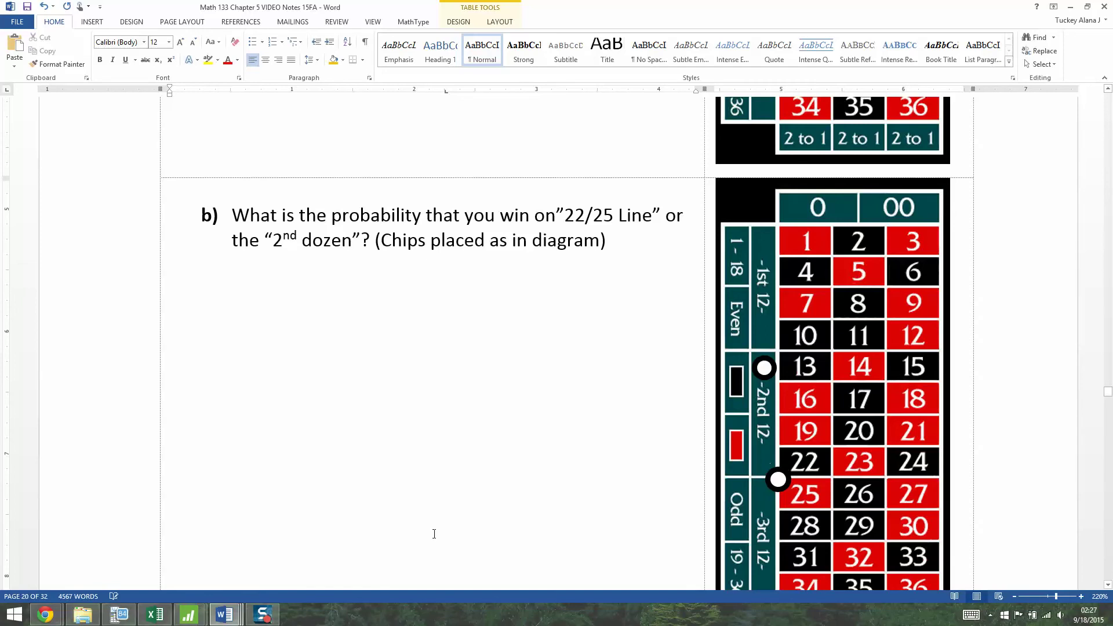
left_click(212, 620)
- Look up the Line bet definition in Appendix B's Dictionary of Roulette Bets
left_click(325, 551)
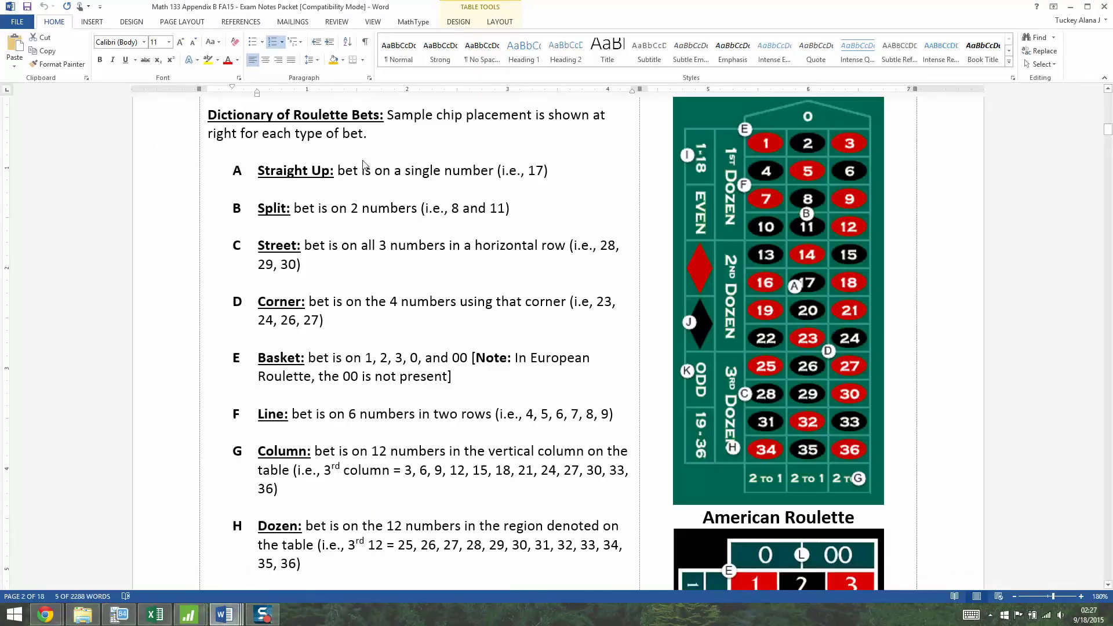
left_click(341, 271)
scroll(307, 296, "down", 3)
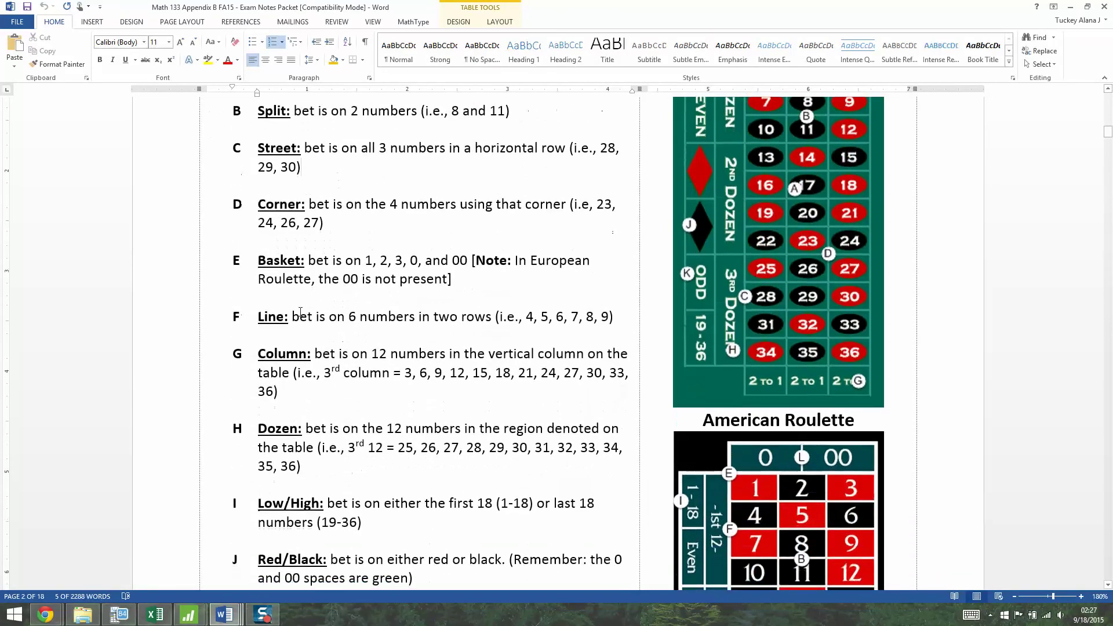
left_click_drag(302, 320, 604, 316)
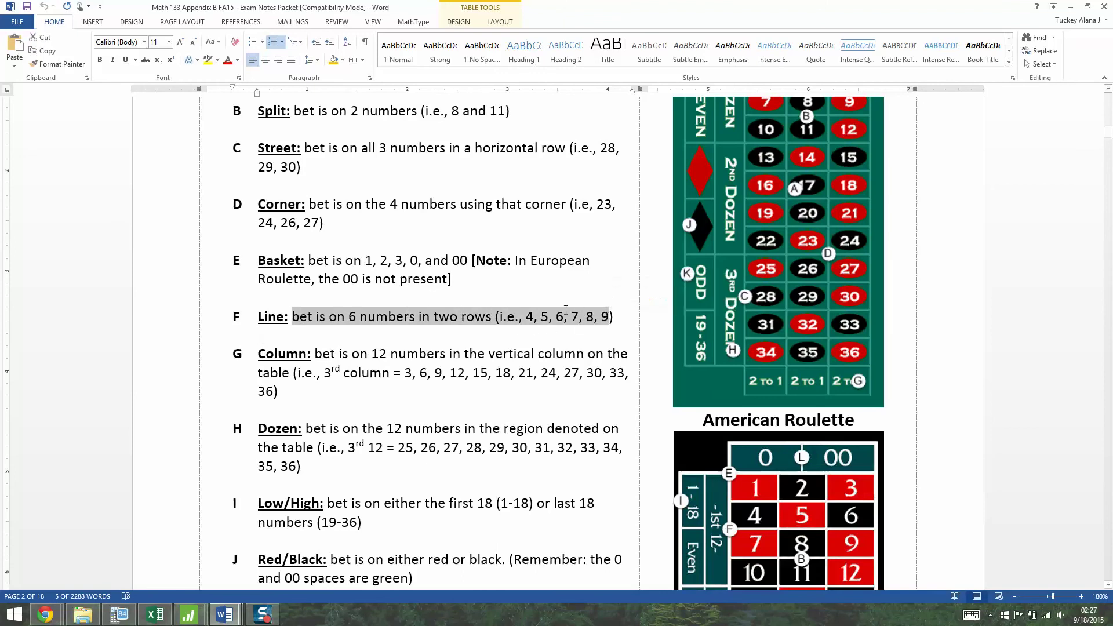
scroll(606, 317, "up", 3)
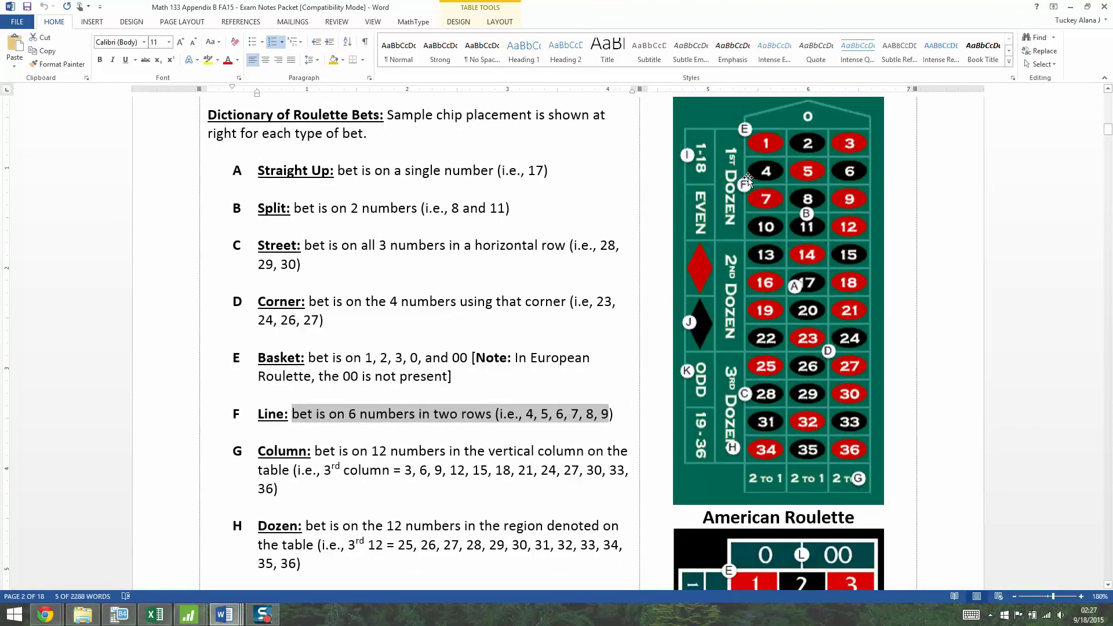
scroll(739, 294, "down", 5)
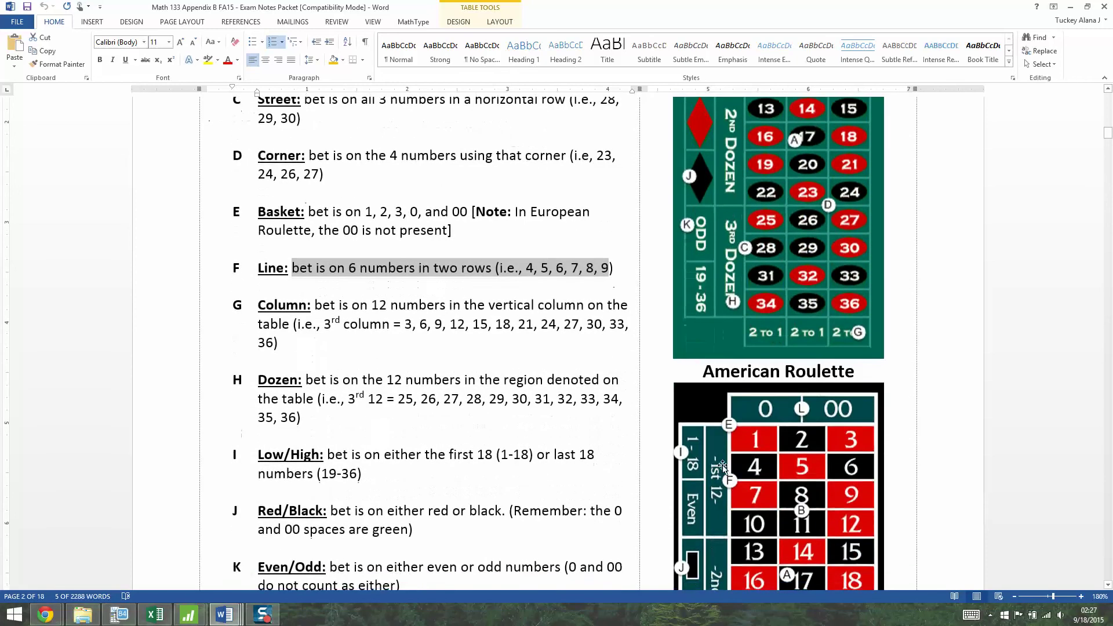
- Return to the Chapter 5 video notes at question b)
scroll(727, 428, "down", 1)
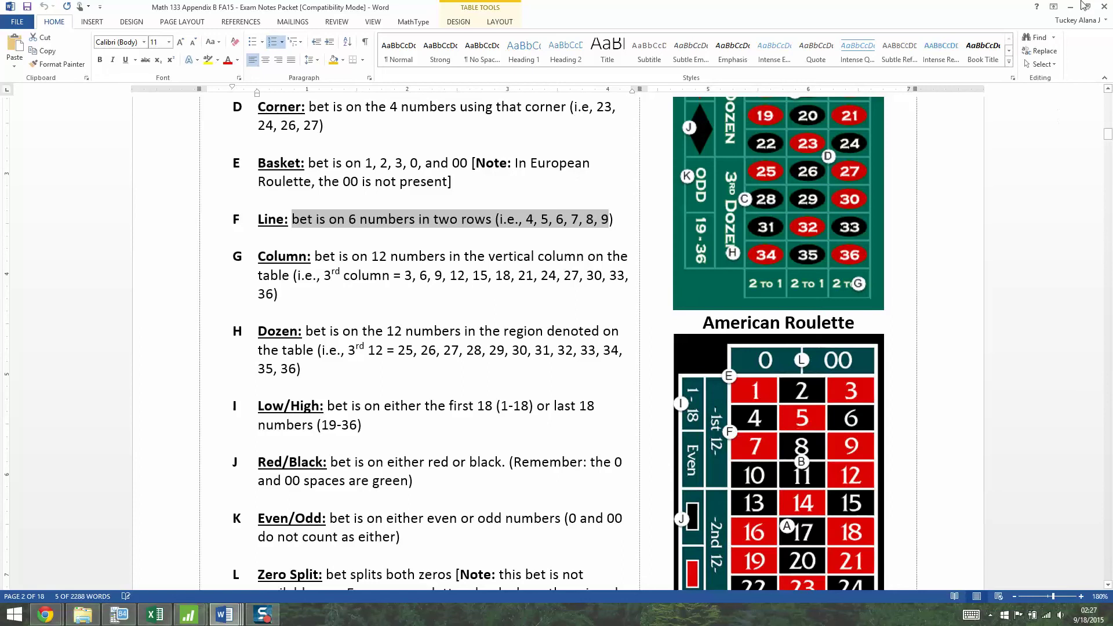
left_click(223, 614)
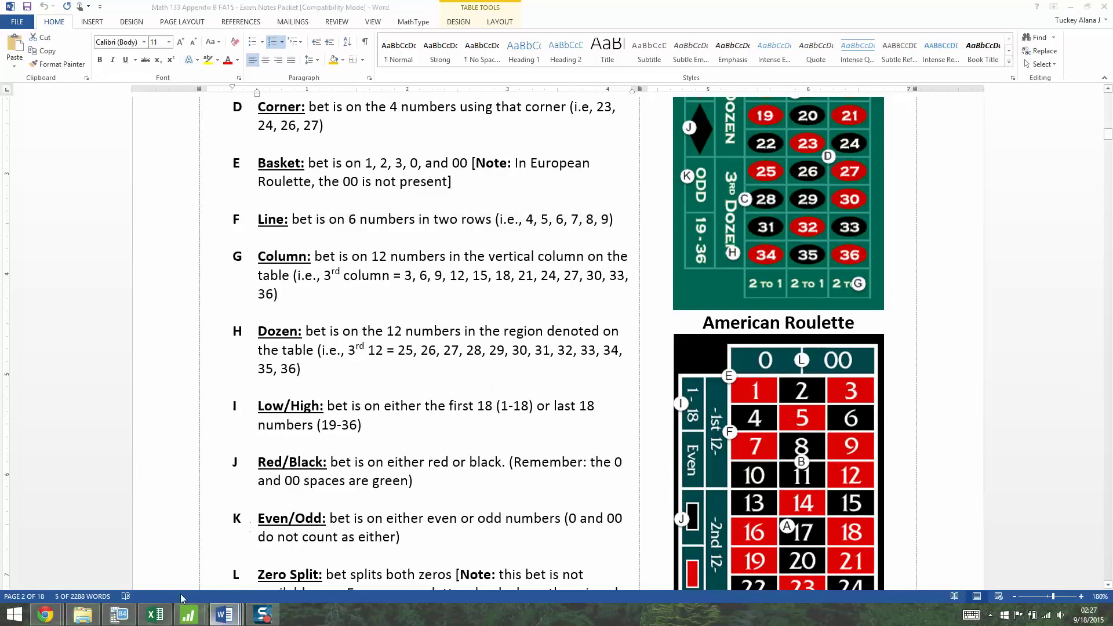
left_click(85, 555)
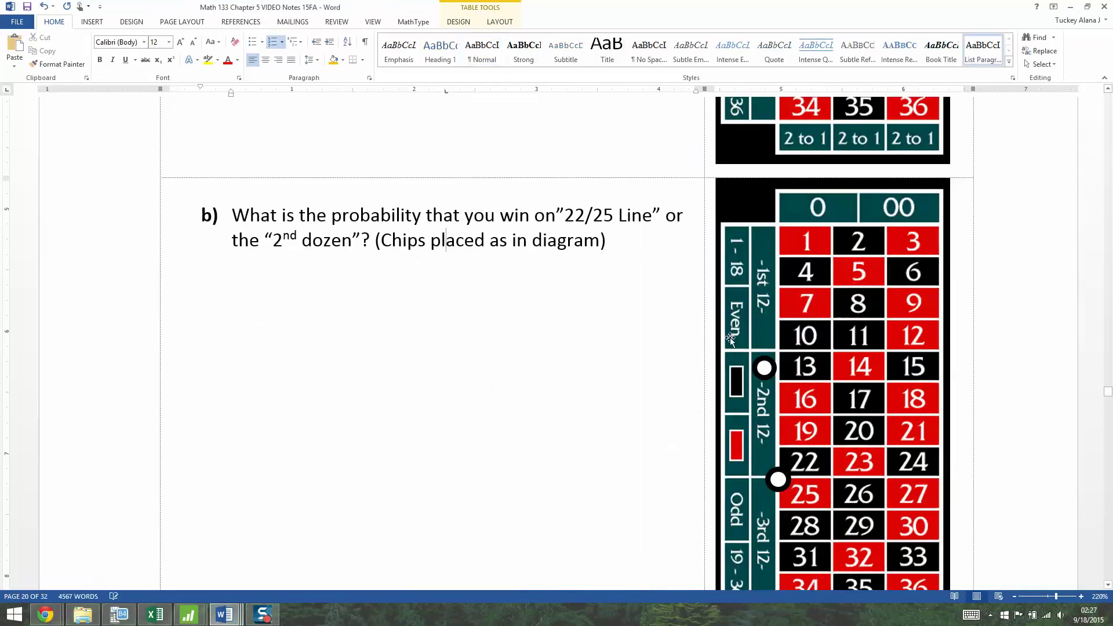
- Nudge the 22/25 Line chip slightly up and left onto the border between 22 and 25
scroll(729, 338, "down", 3)
left_click(780, 359)
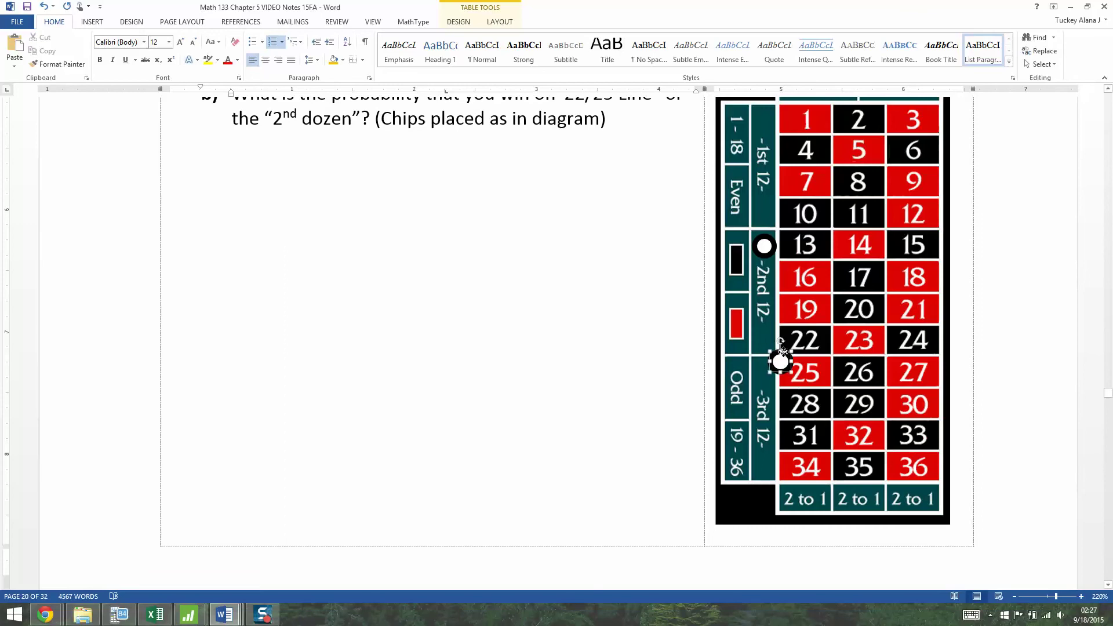
left_click_drag(783, 352, 777, 349)
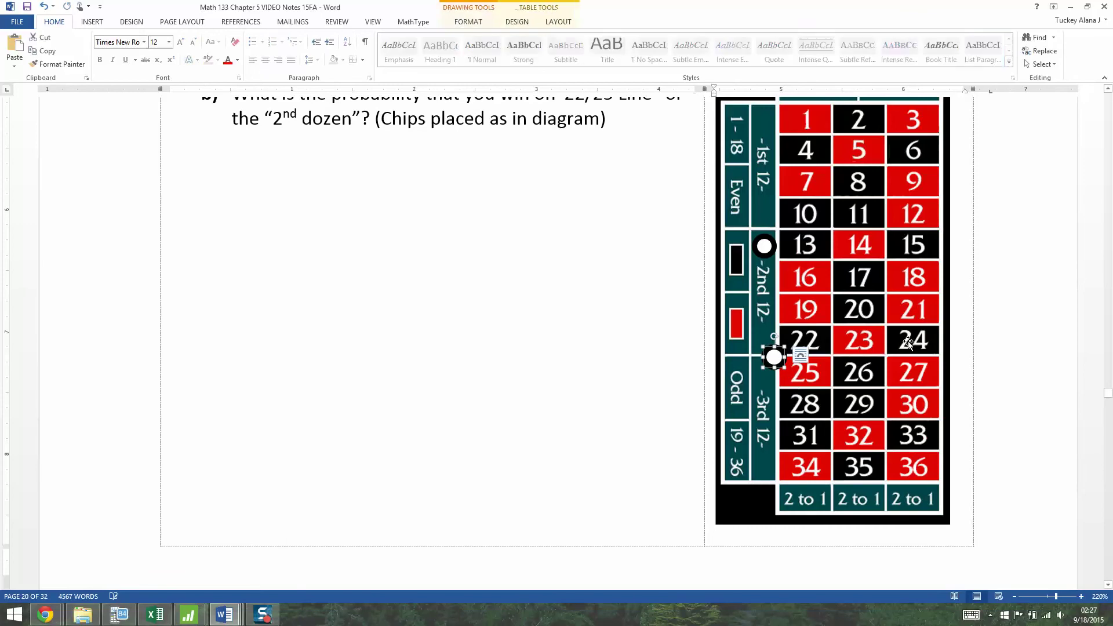
left_click(231, 230)
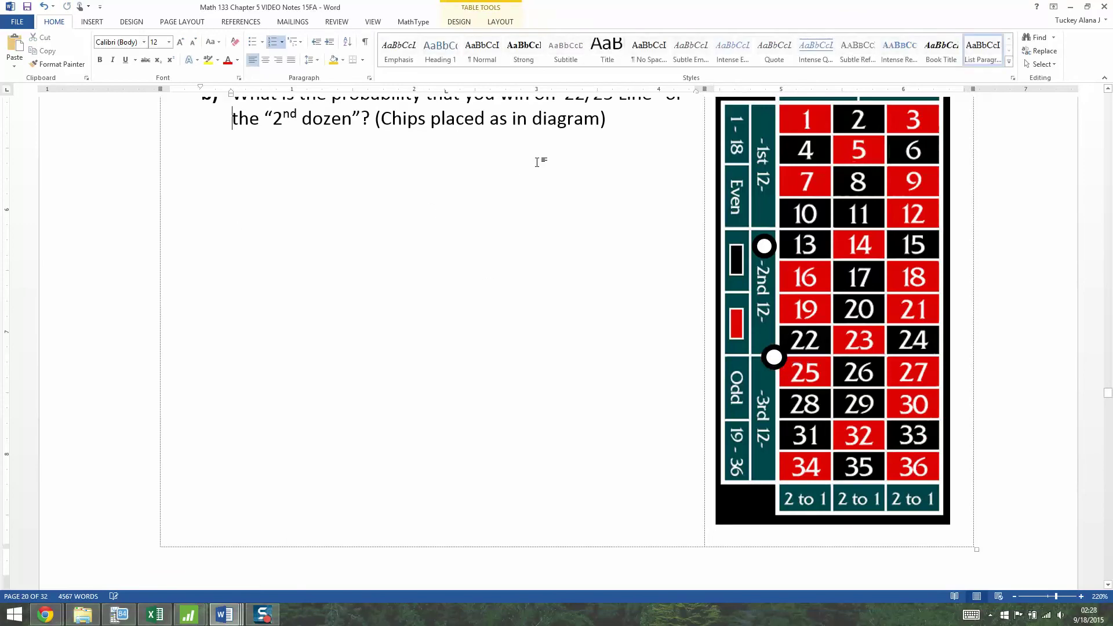
scroll(539, 159, "up", 2)
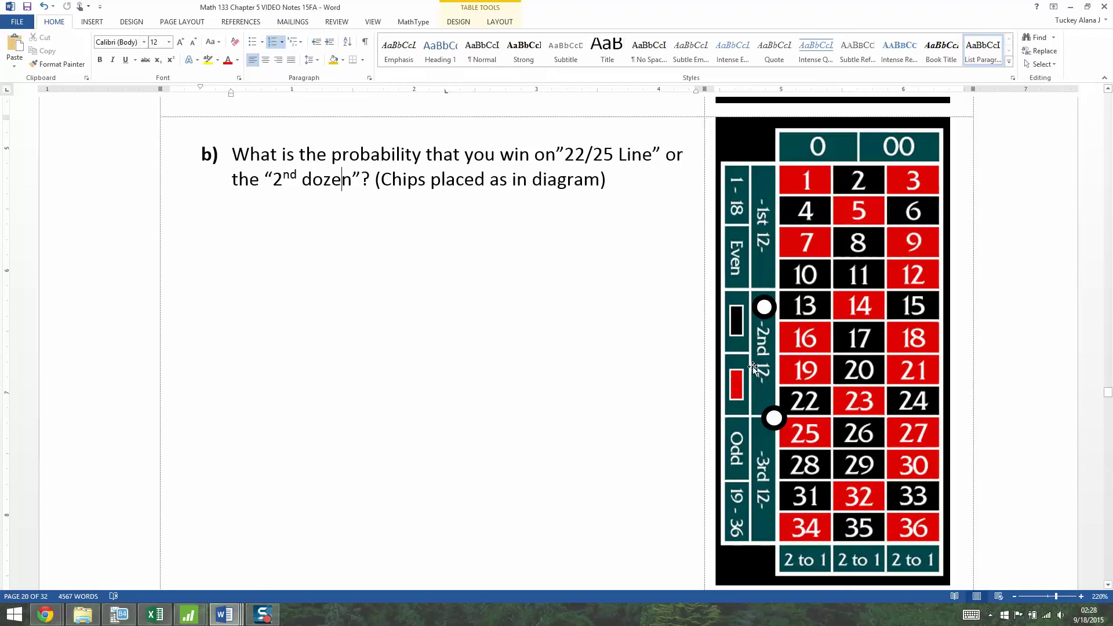
left_click(416, 213)
- Open the part (b) equation in MathType and fix the 'Win on both' label
scroll(583, 189, "up", 1)
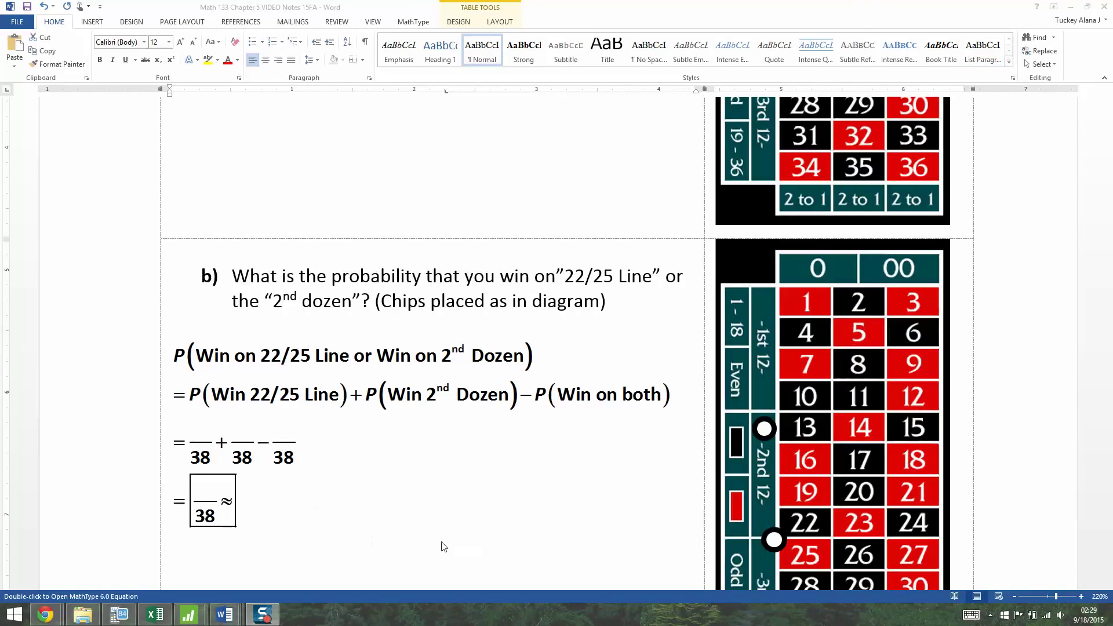
scroll(437, 404, "down", 2)
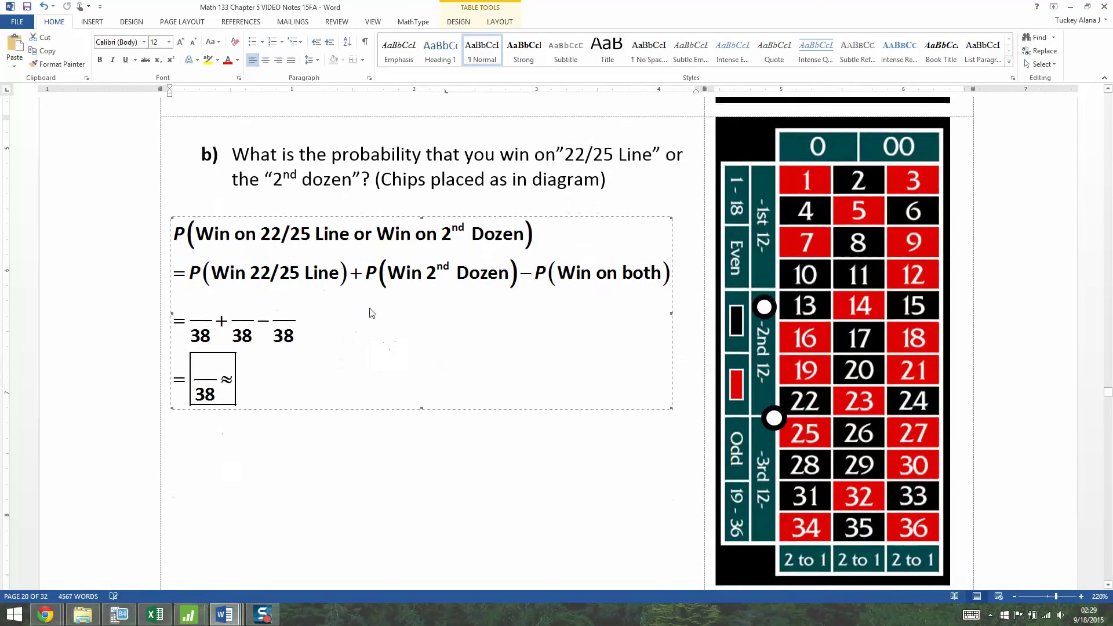
scroll(436, 299, "up", 1)
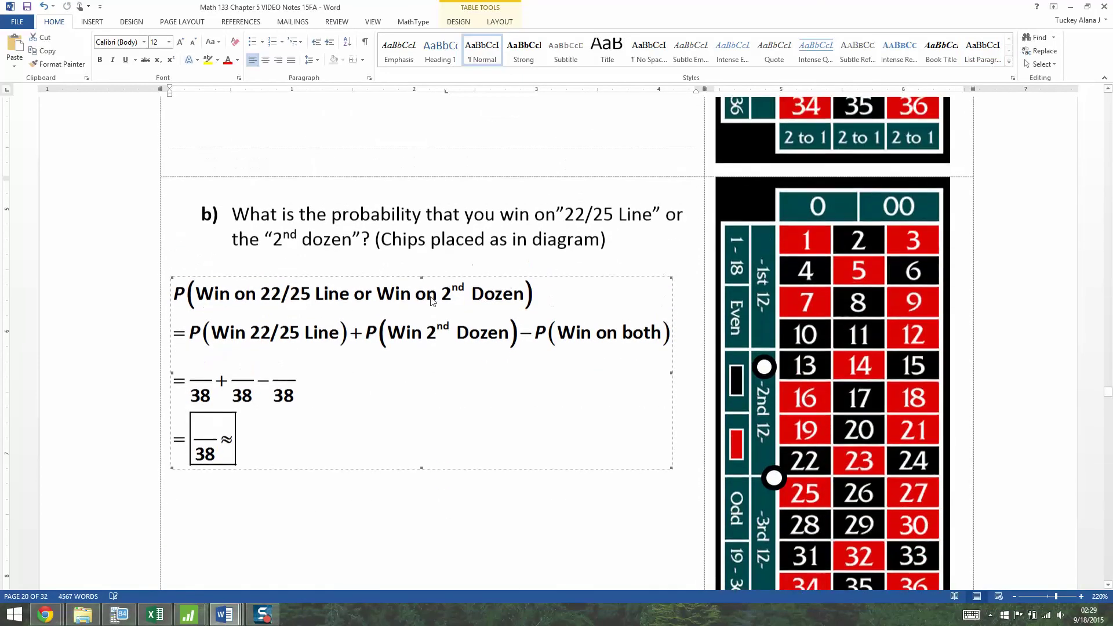
double_click(423, 338)
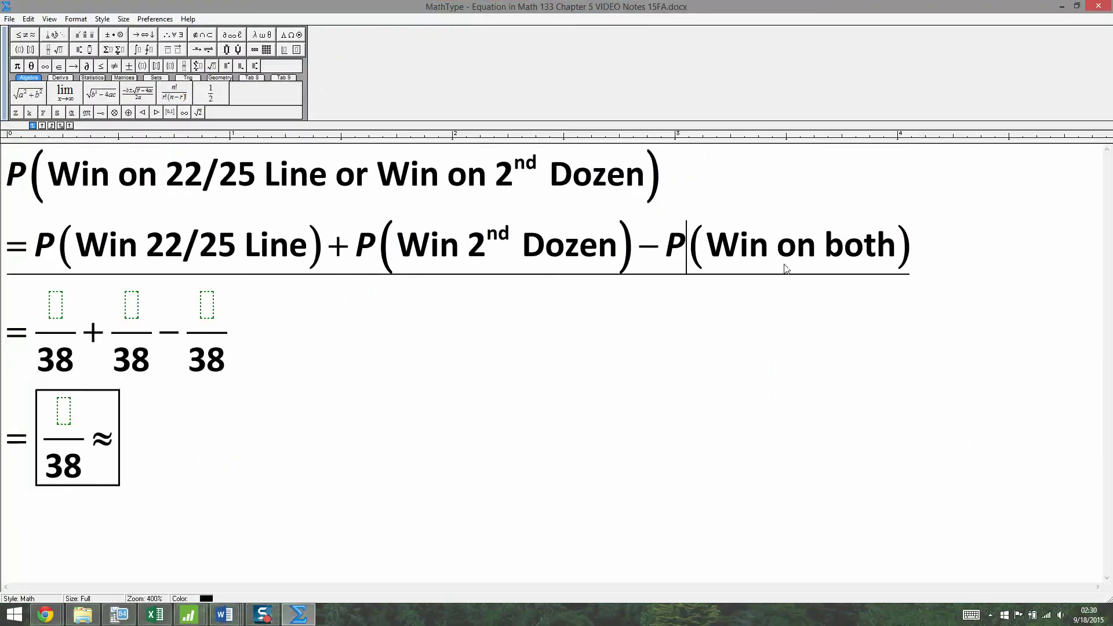
left_click(793, 248)
key("Right")
key("Right")
key("Right")
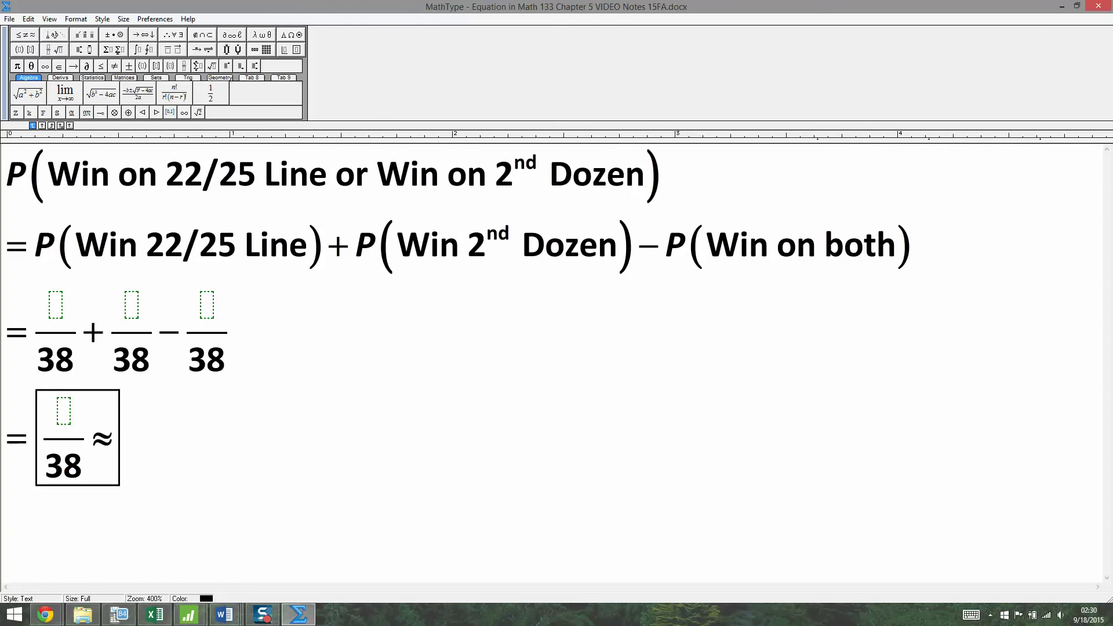
key("BackSpace")
key("BackSpace")
key("BackSpace")
key("BackSpace")
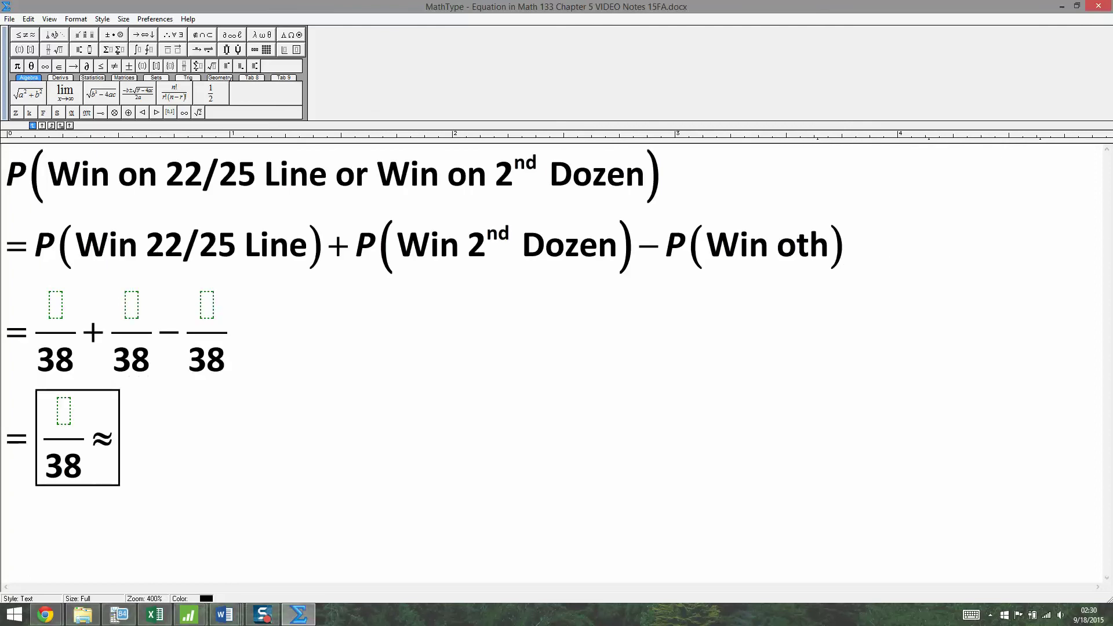
type("B")
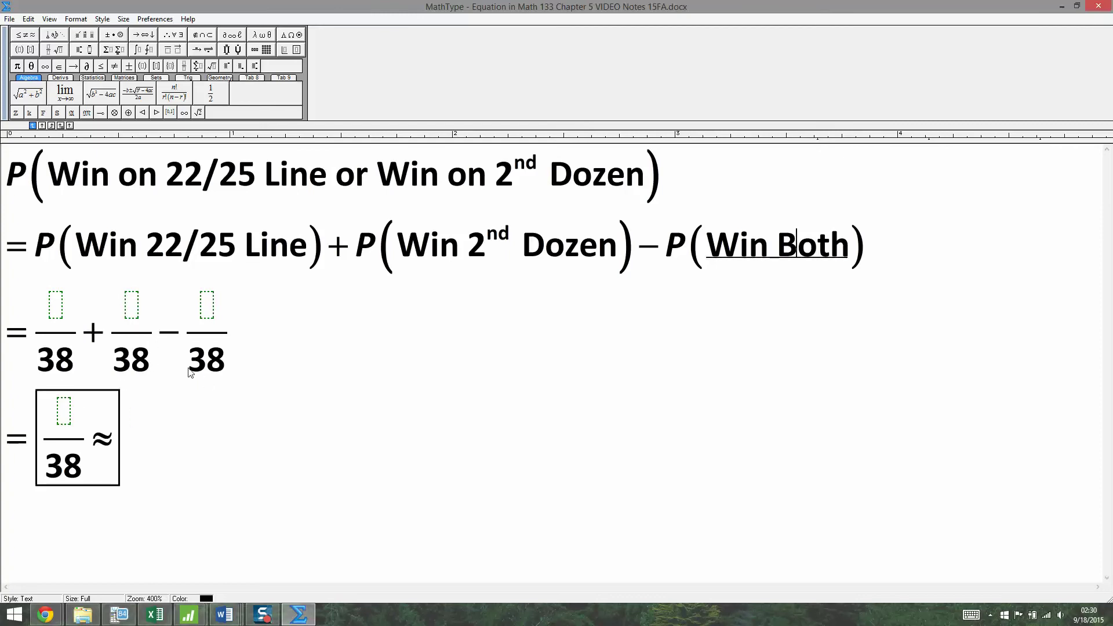
- Enter numerators 6 and 12 over 38 after checking the diagram, then close MathType
left_click(61, 312)
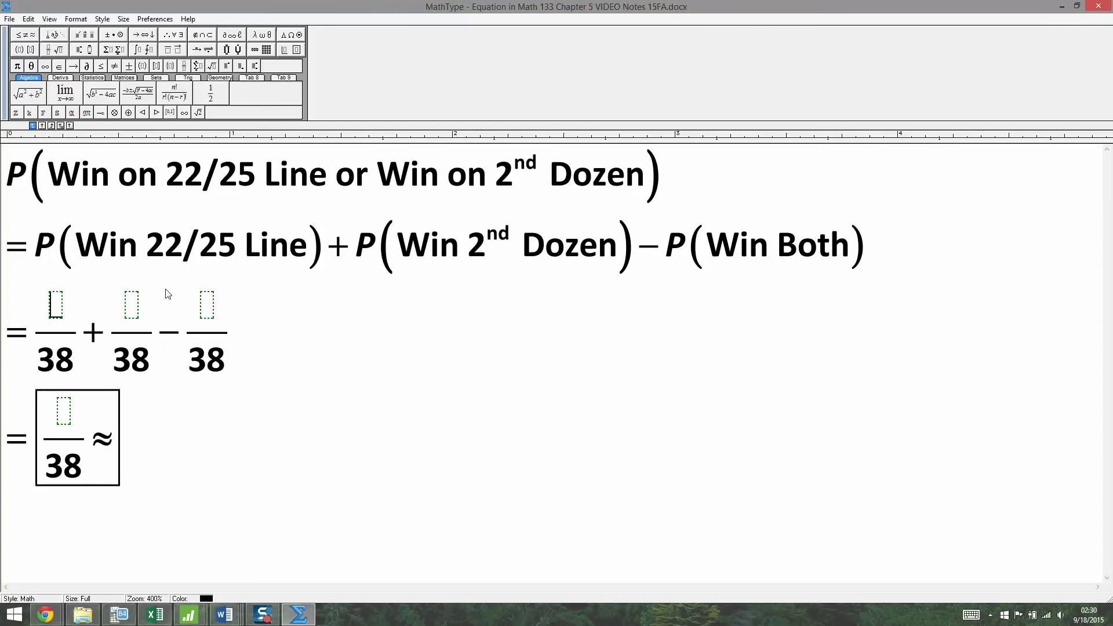
left_click(1063, 7)
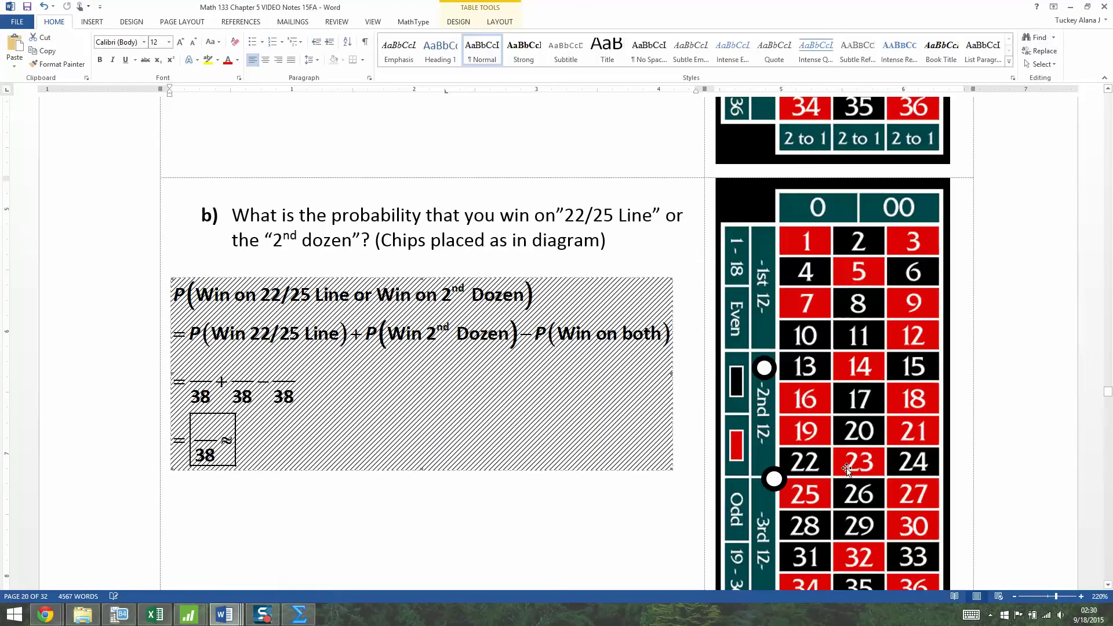
scroll(822, 432, "down", 1)
left_click(775, 359)
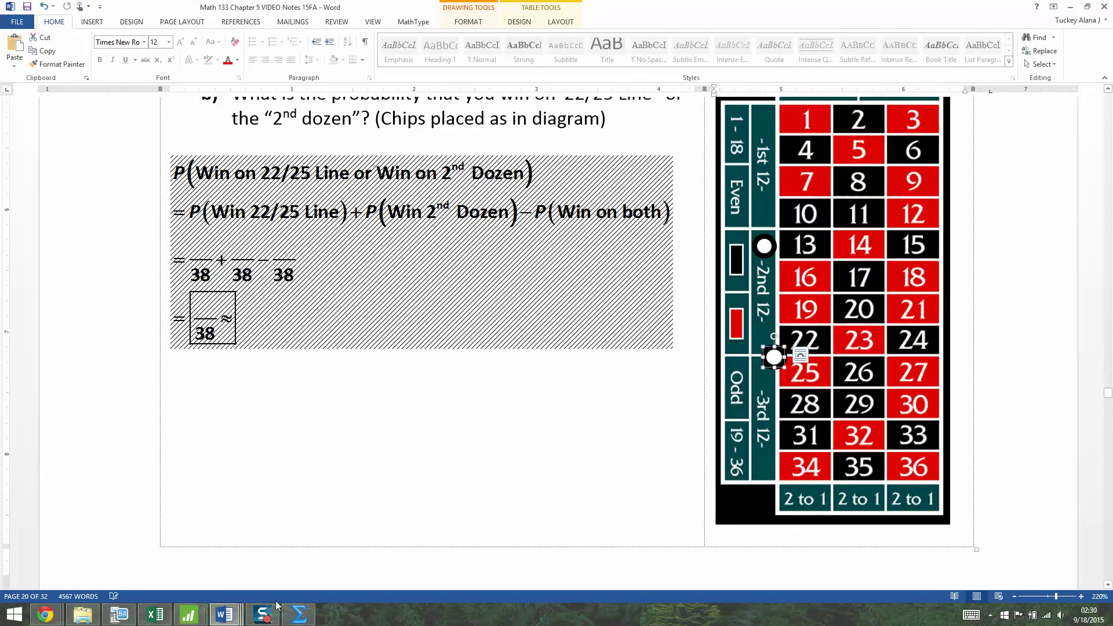
left_click(291, 616)
left_click(55, 306)
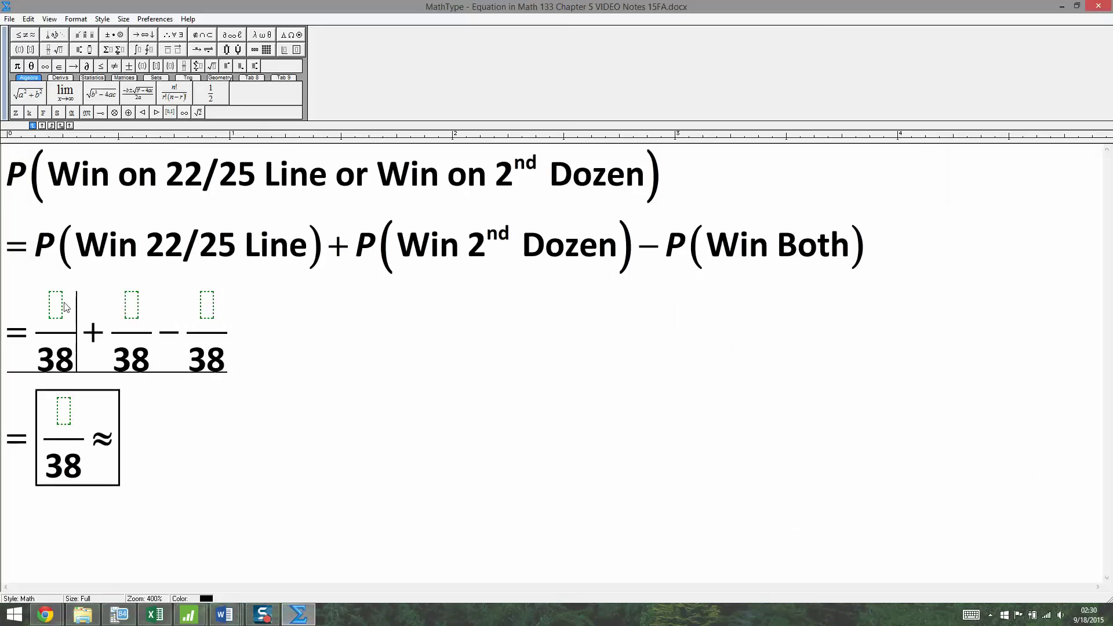
type("6")
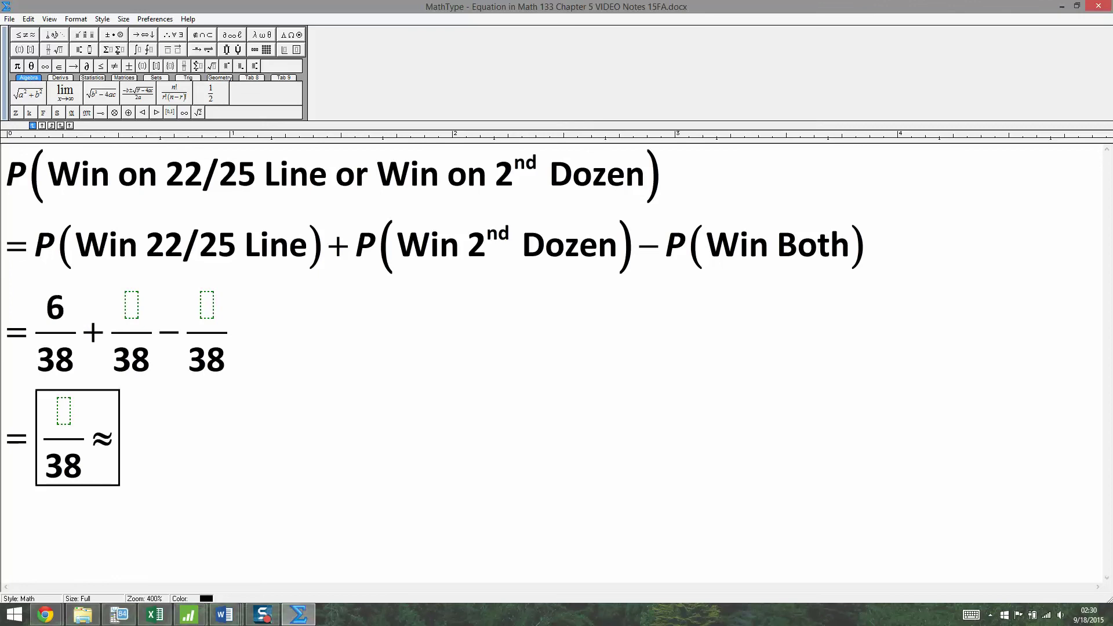
left_click(129, 313)
type("12")
left_click(212, 311)
left_click(1105, 7)
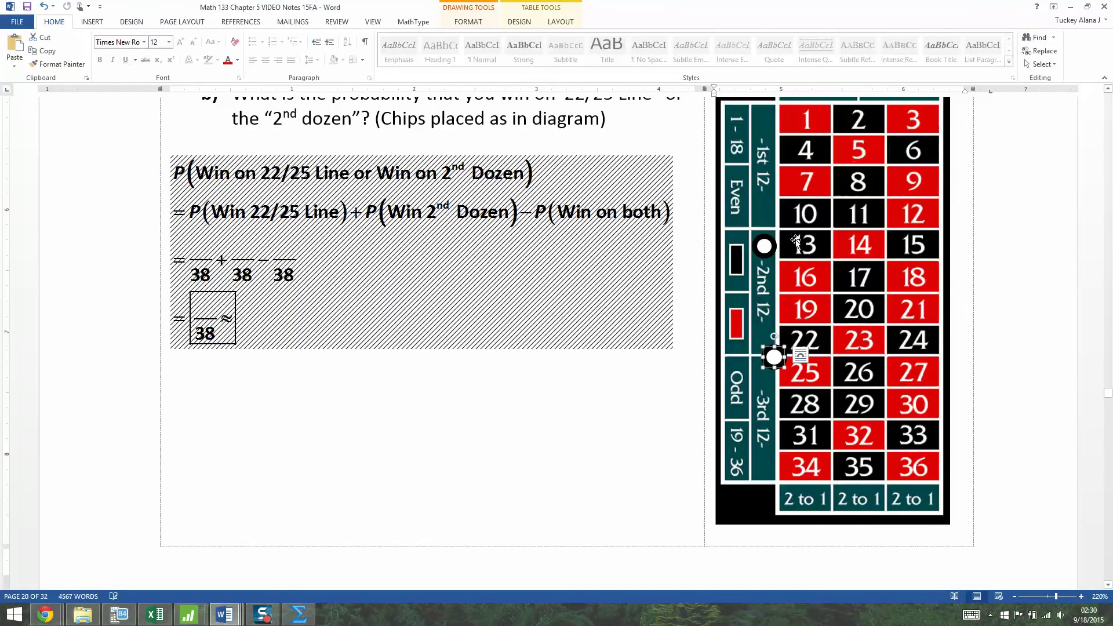
- Deselect the chip on the roulette diagram
left_click(306, 405)
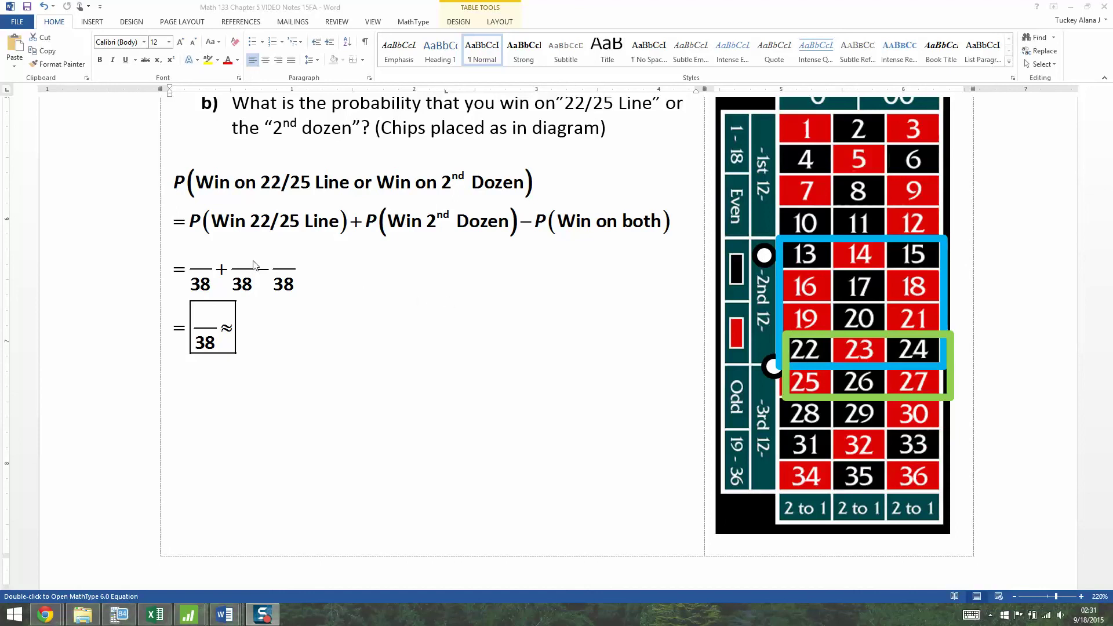
- In MathType, fill the first two numerators of the third line with 6 and 12
double_click(218, 267)
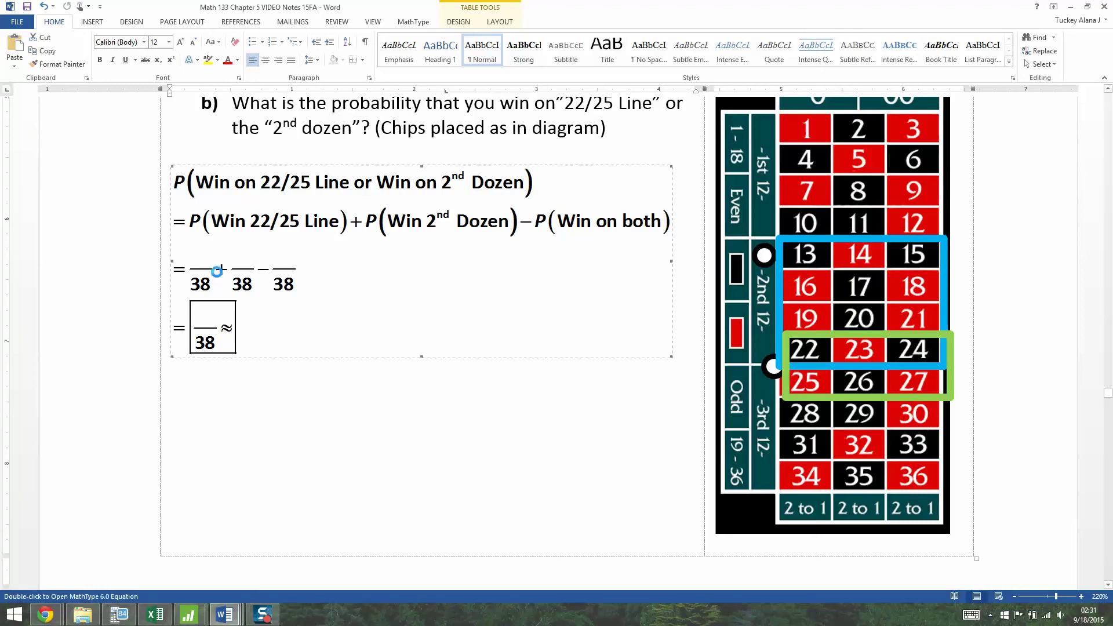
left_click(235, 461)
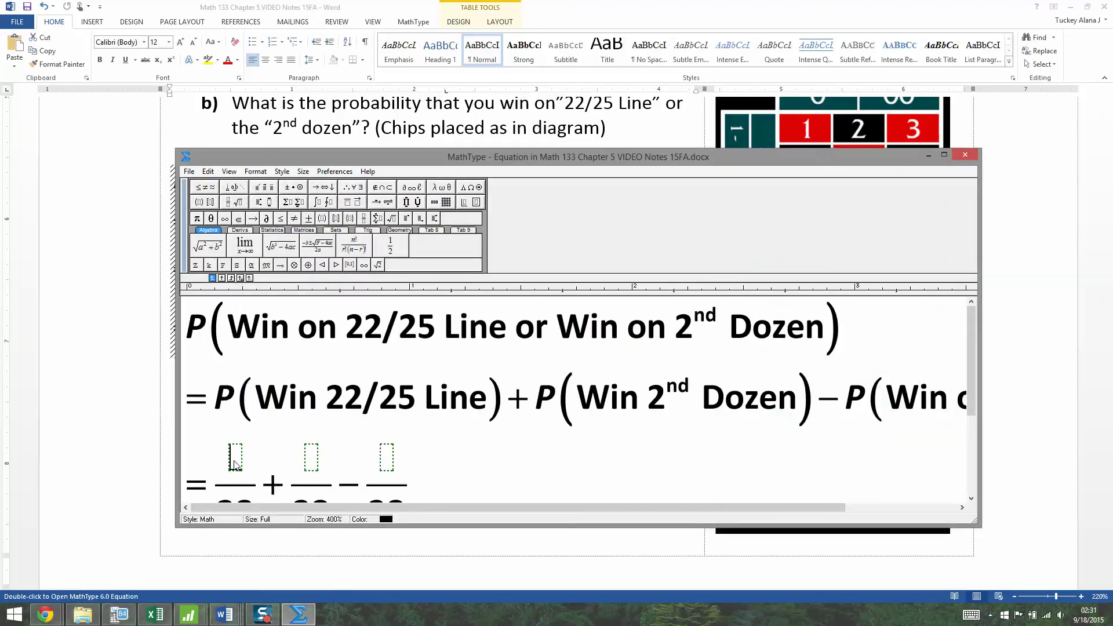
type("6")
left_click(942, 154)
left_click(136, 311)
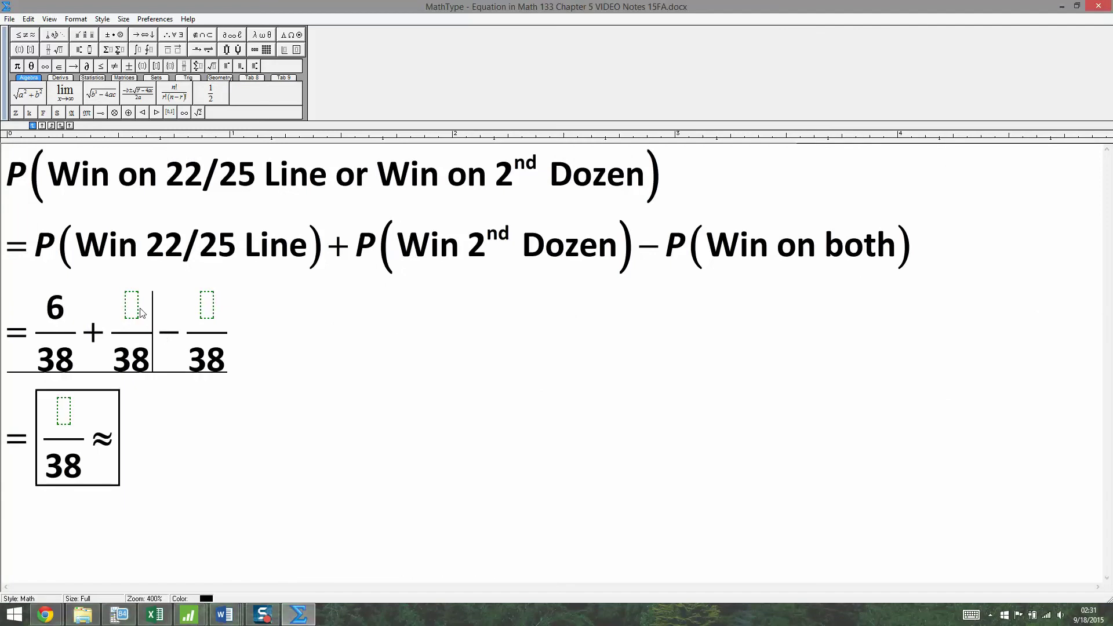
left_click(133, 312)
type("12")
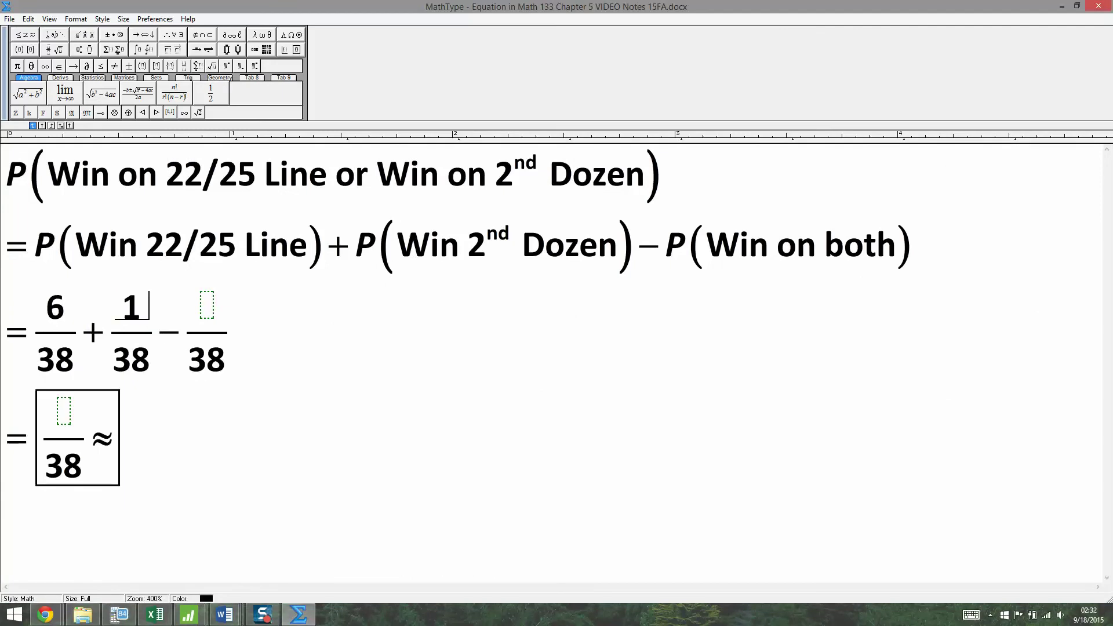
- Enter 3 as the third numerator and 15 as the boxed result's numerator
left_click(211, 312)
type("3")
left_click(65, 413)
left_click(1063, 6)
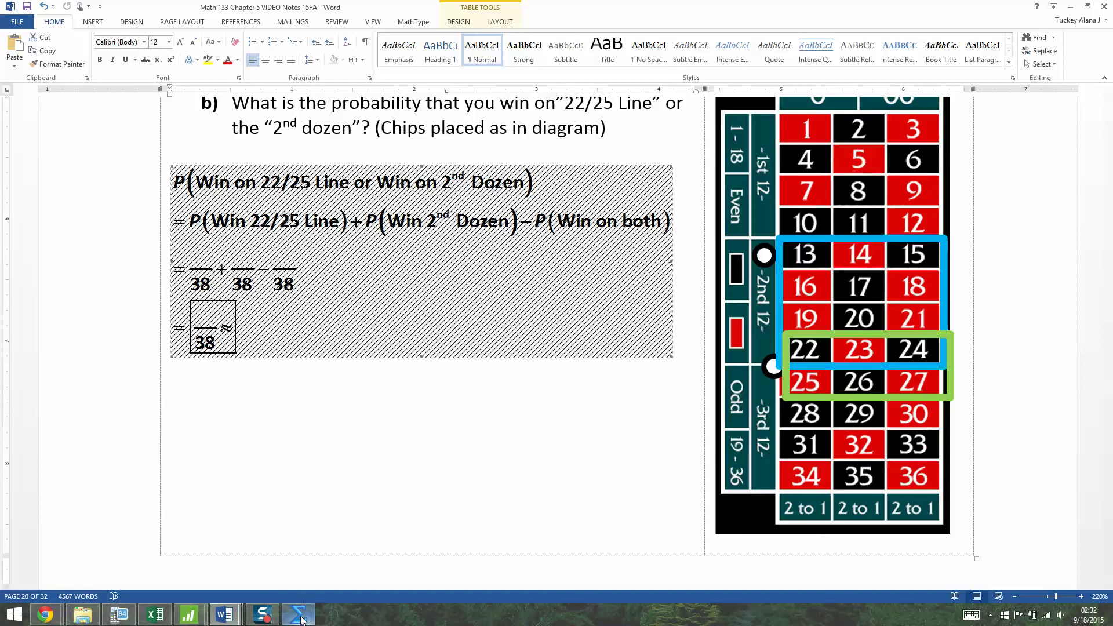
left_click(299, 551)
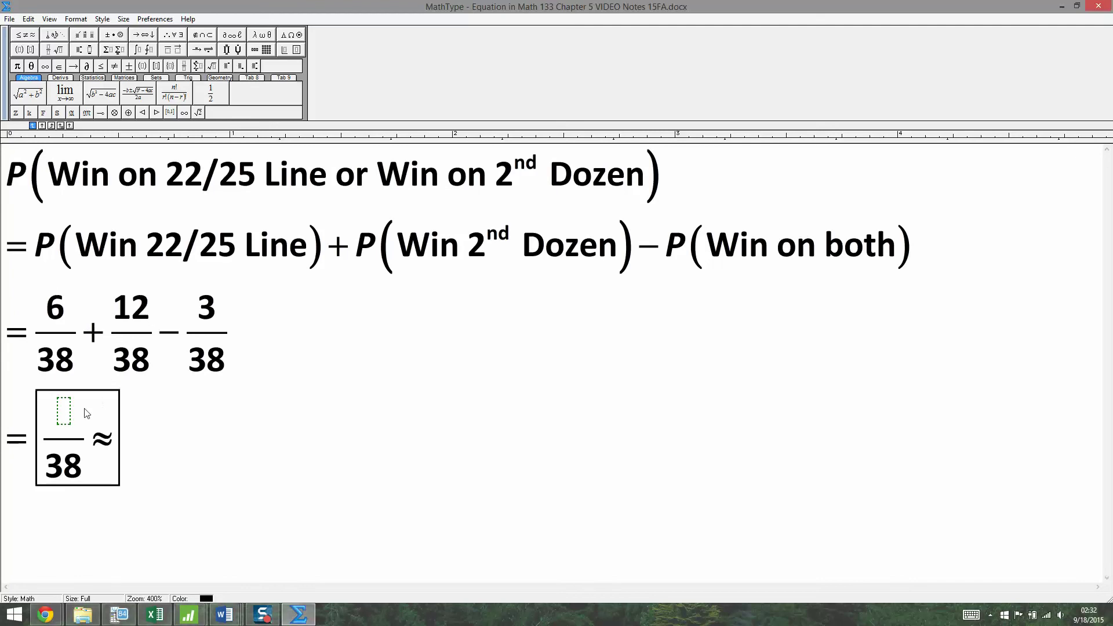
type("15")
- Compute 15/38 = .3947368421 in TI-SmartView and type 0.3947 after ≈ in the boxed answer
left_click(120, 614)
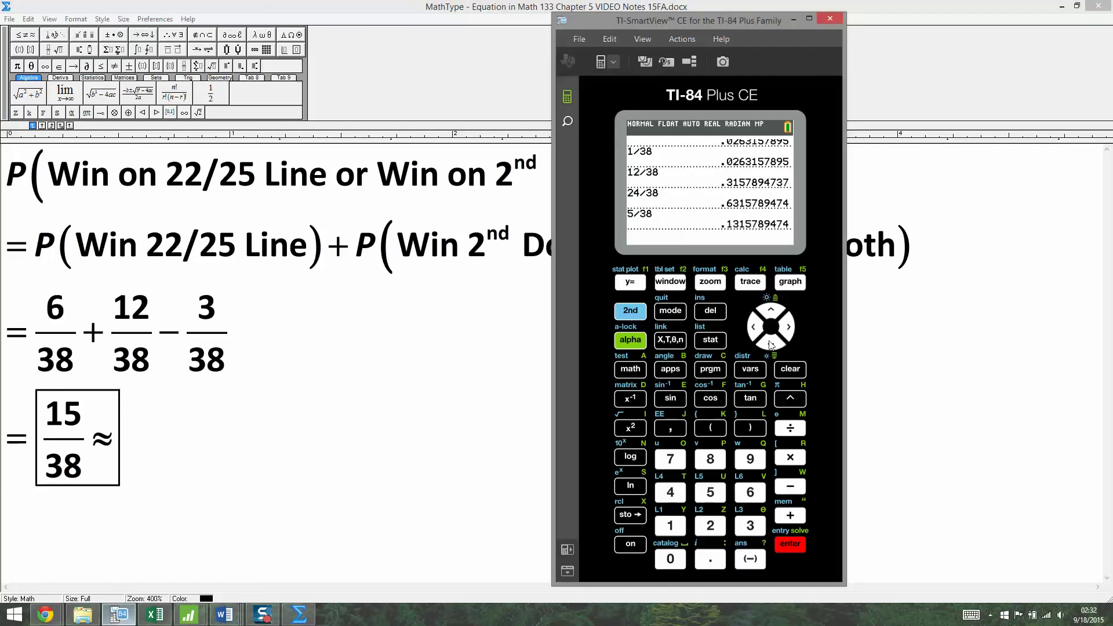
left_click(674, 524)
left_click(712, 494)
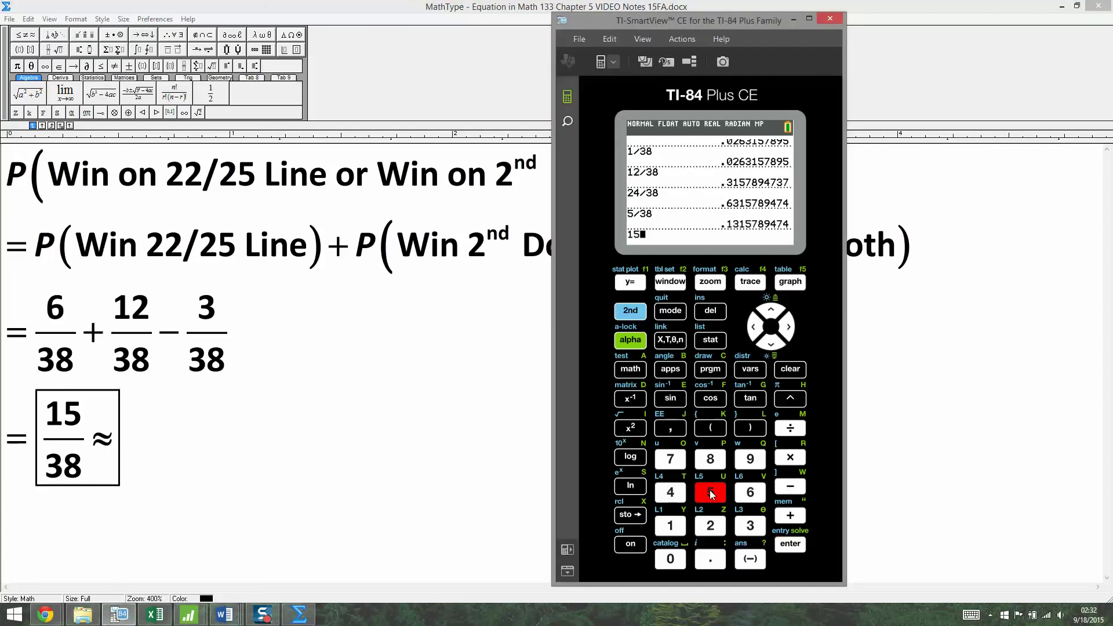
type("/38")
key("Return")
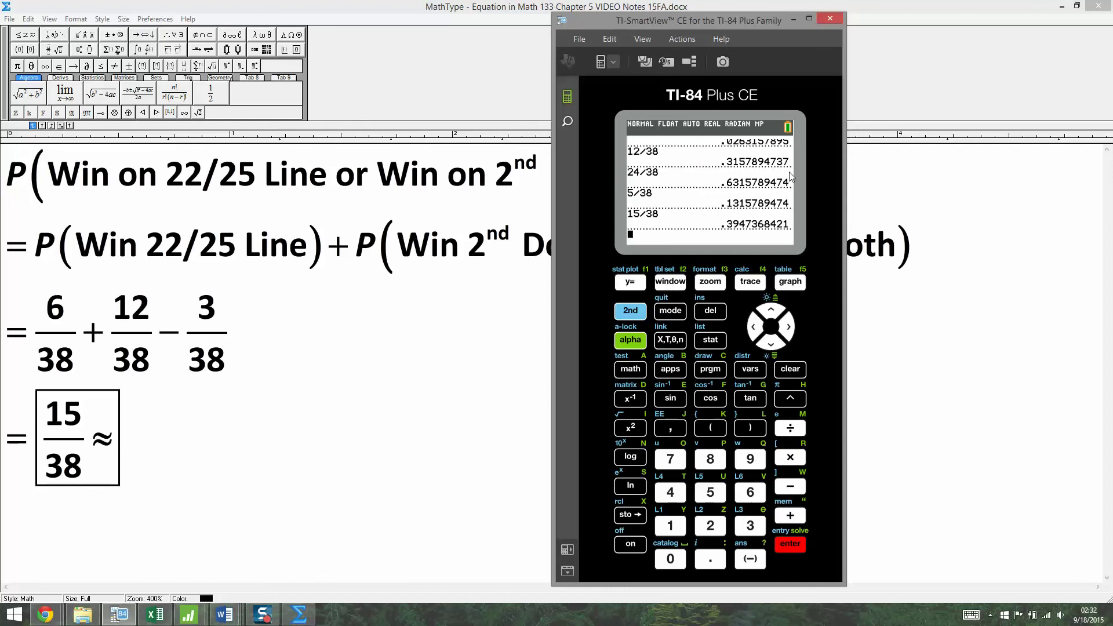
left_click(101, 446)
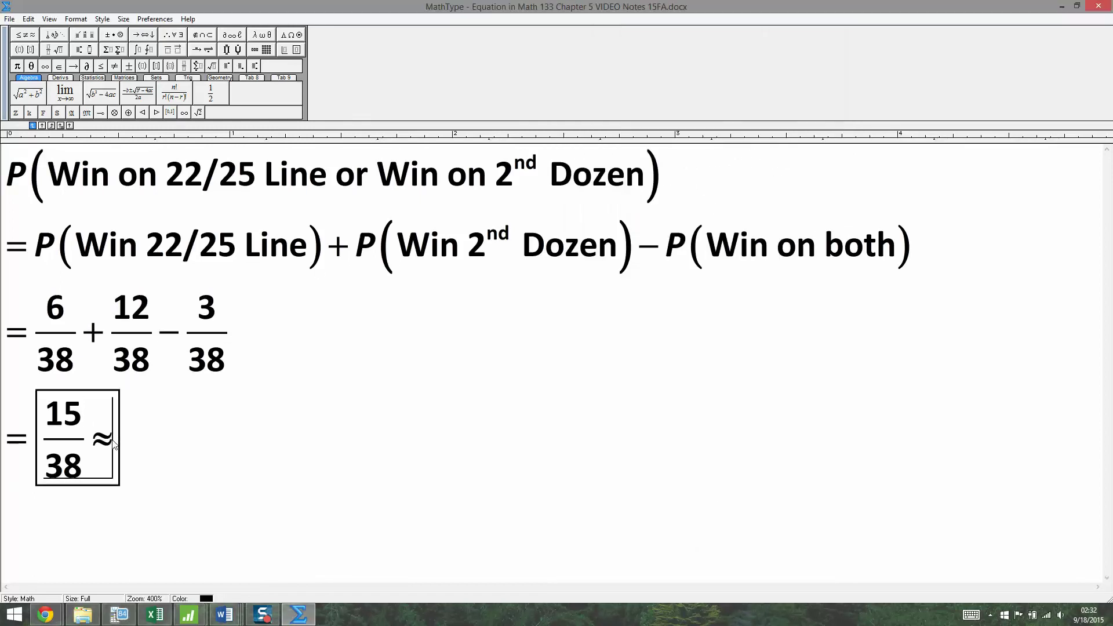
type("0.3947")
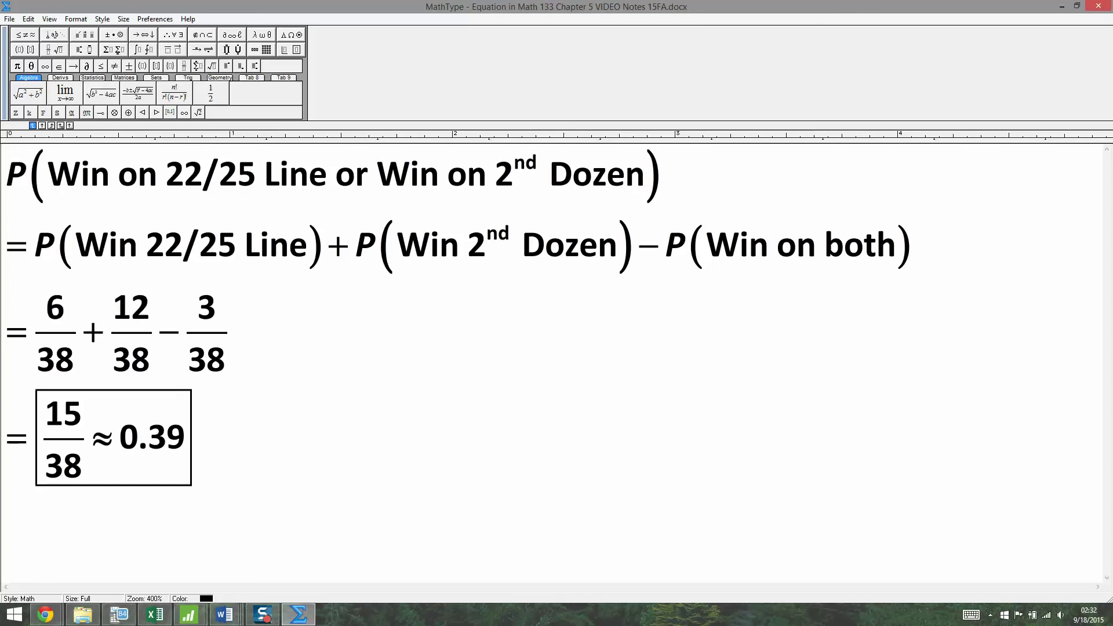
- Change the equation's 'Win on both' label to 'Win both'
left_click(1102, 6)
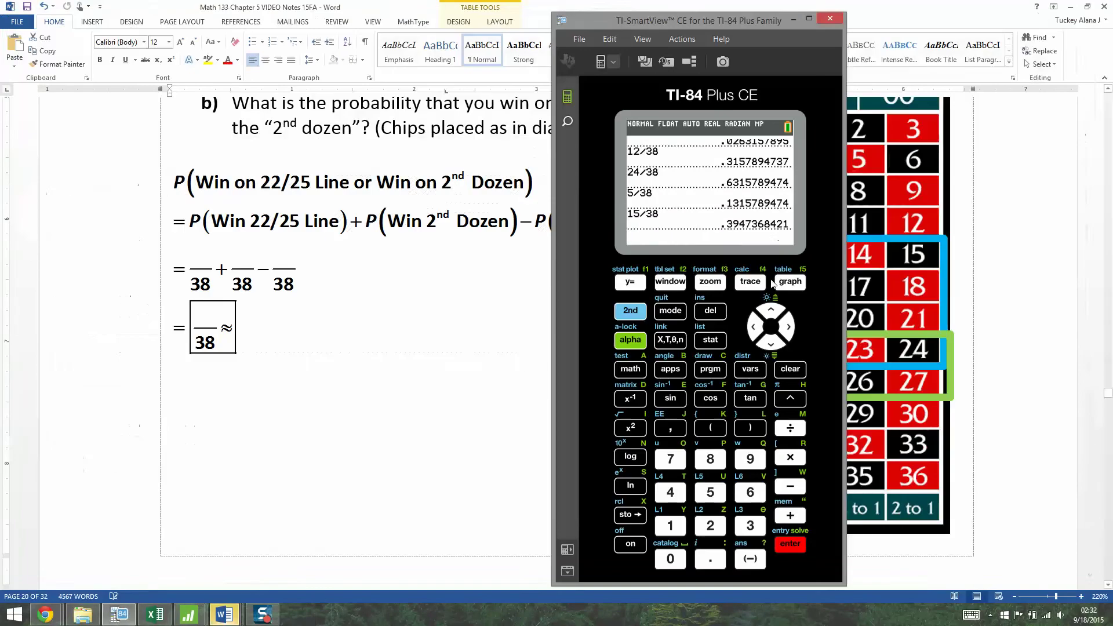
left_click(528, 287)
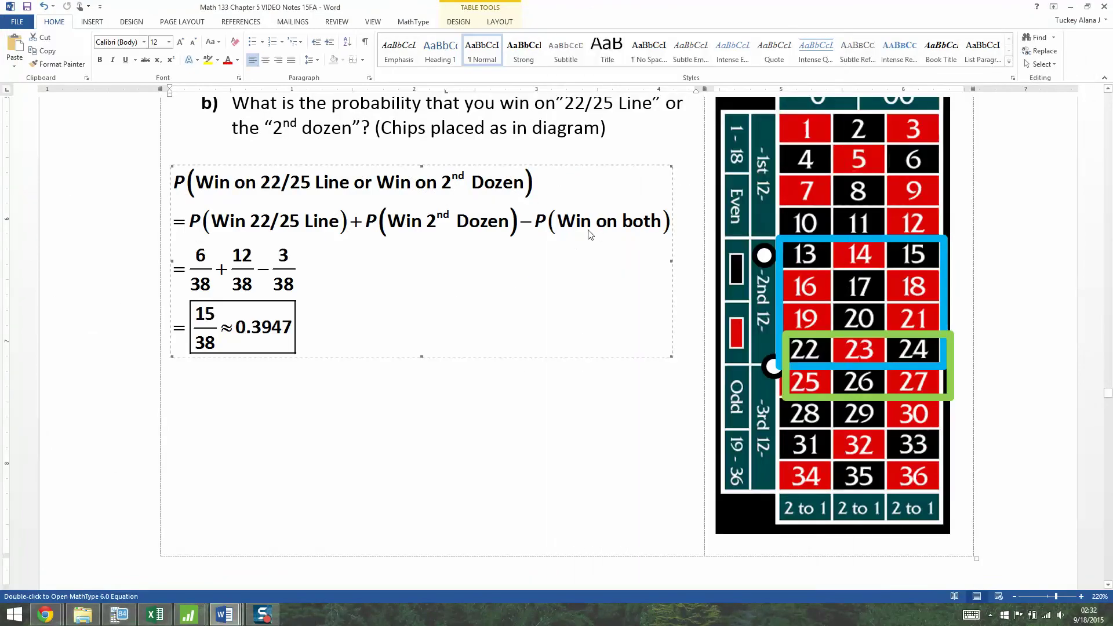
double_click(566, 227)
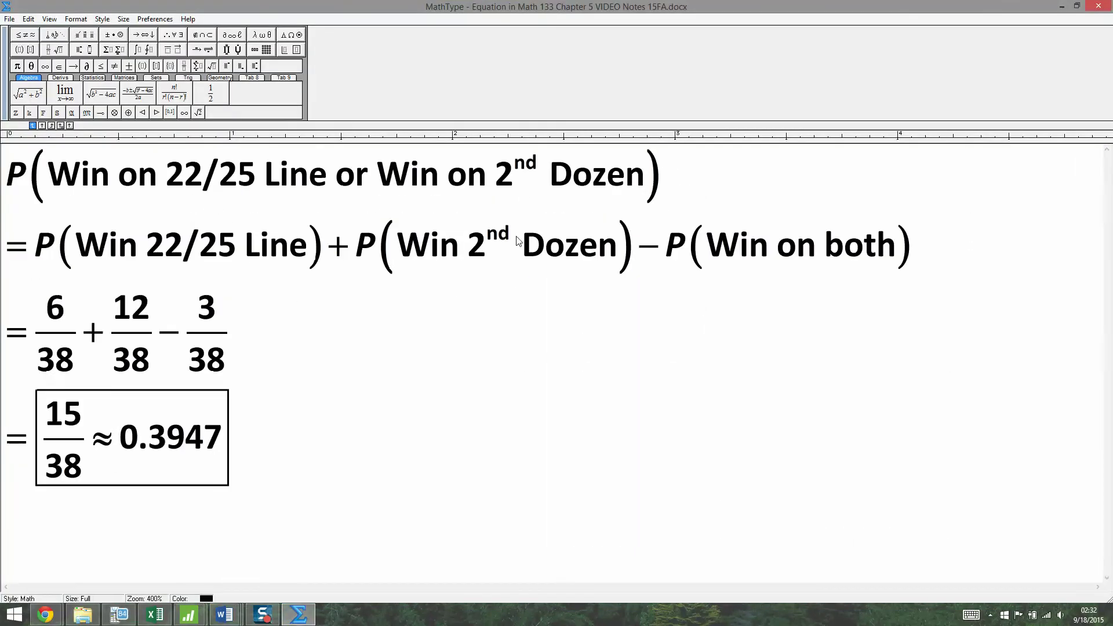
left_click(809, 248)
key("shift+Left")
key("shift+Left")
key("shift+Left")
key("Delete")
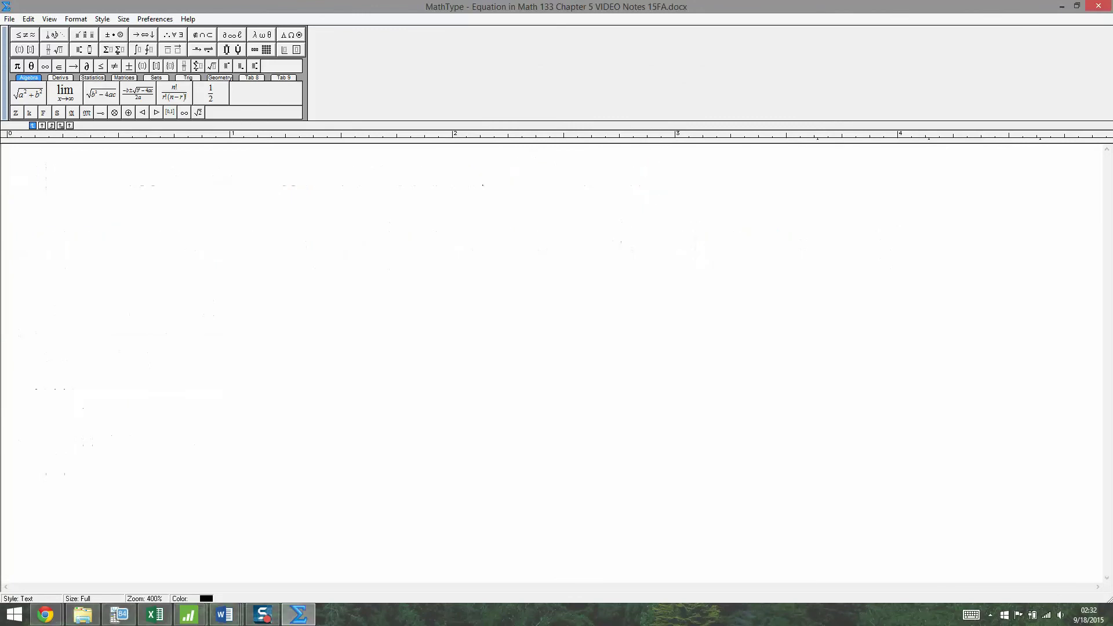
left_click(1099, 6)
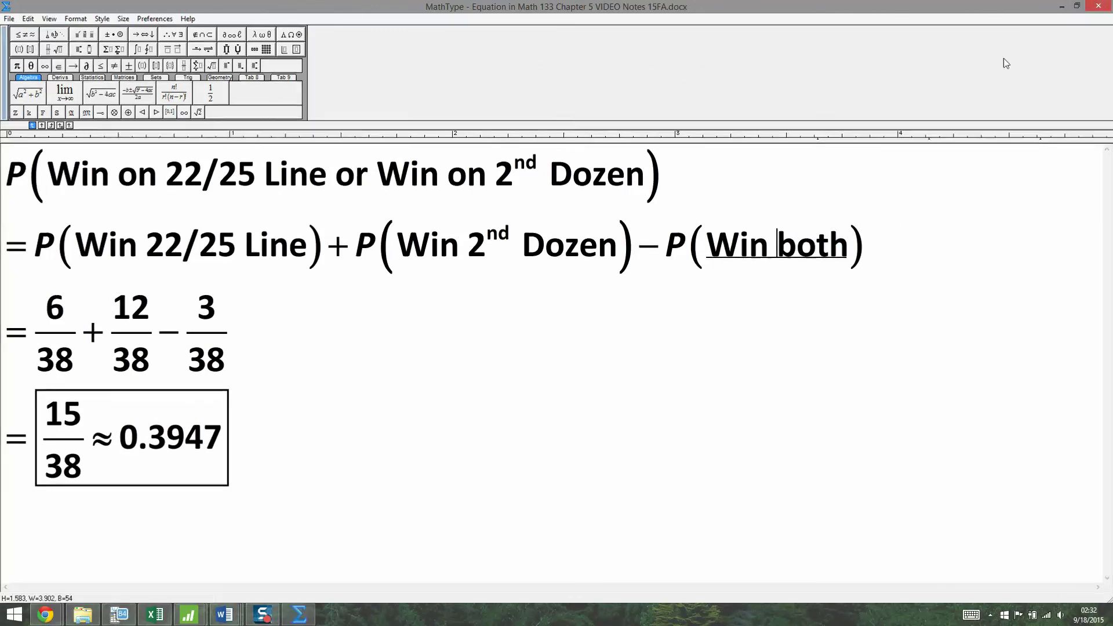
- Review the finished part (b) equation in the notes and deselect it
scroll(754, 336, "up", 1)
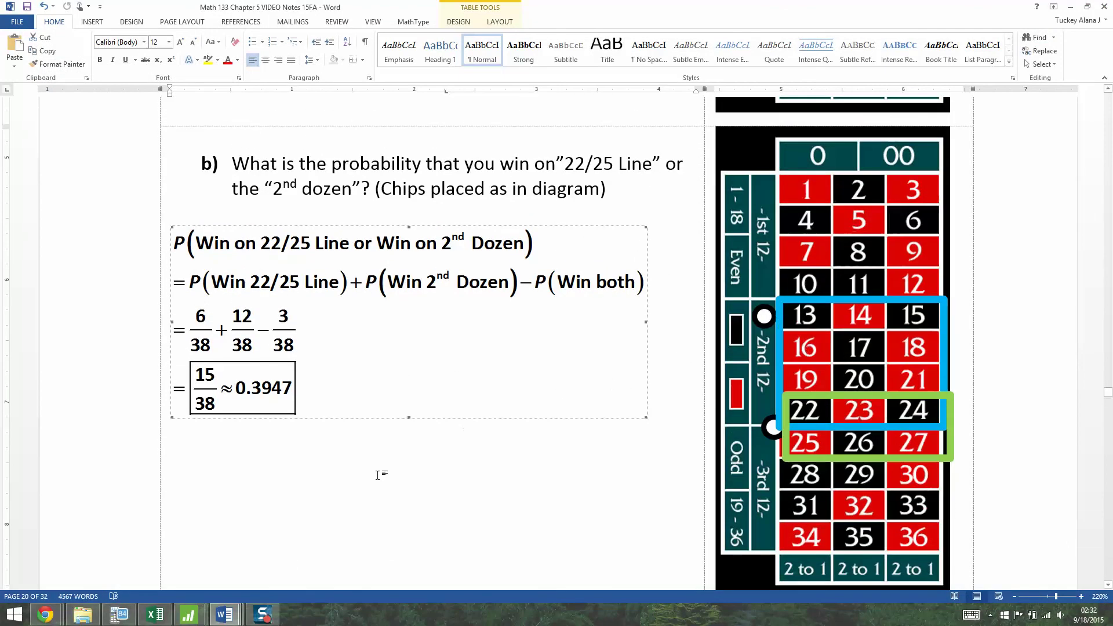
scroll(328, 453, "down", 4)
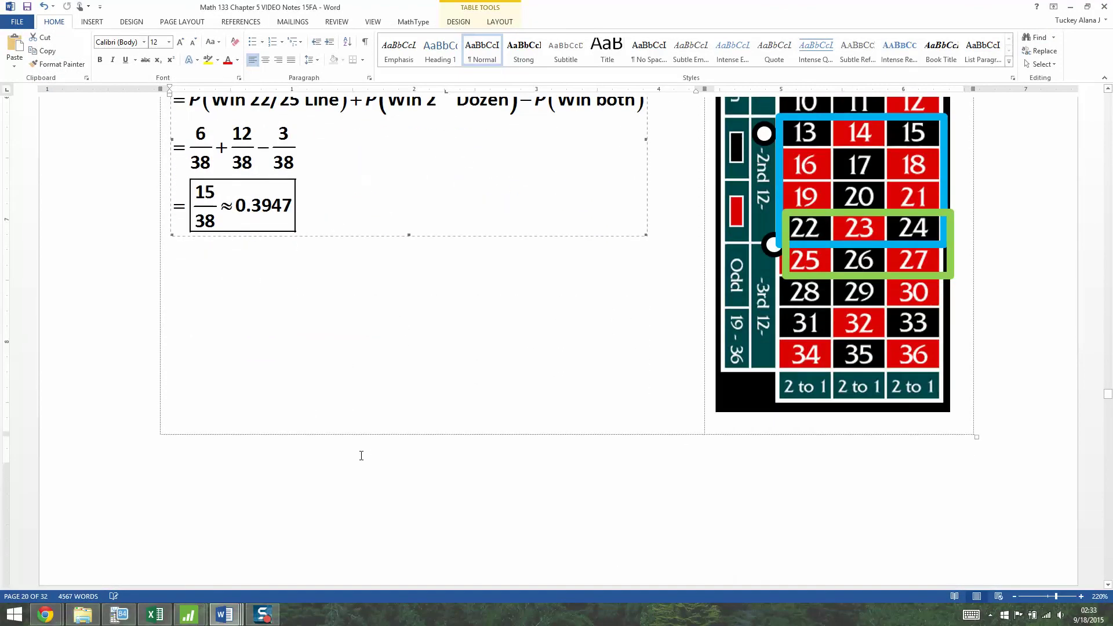
scroll(258, 417, "up", 3)
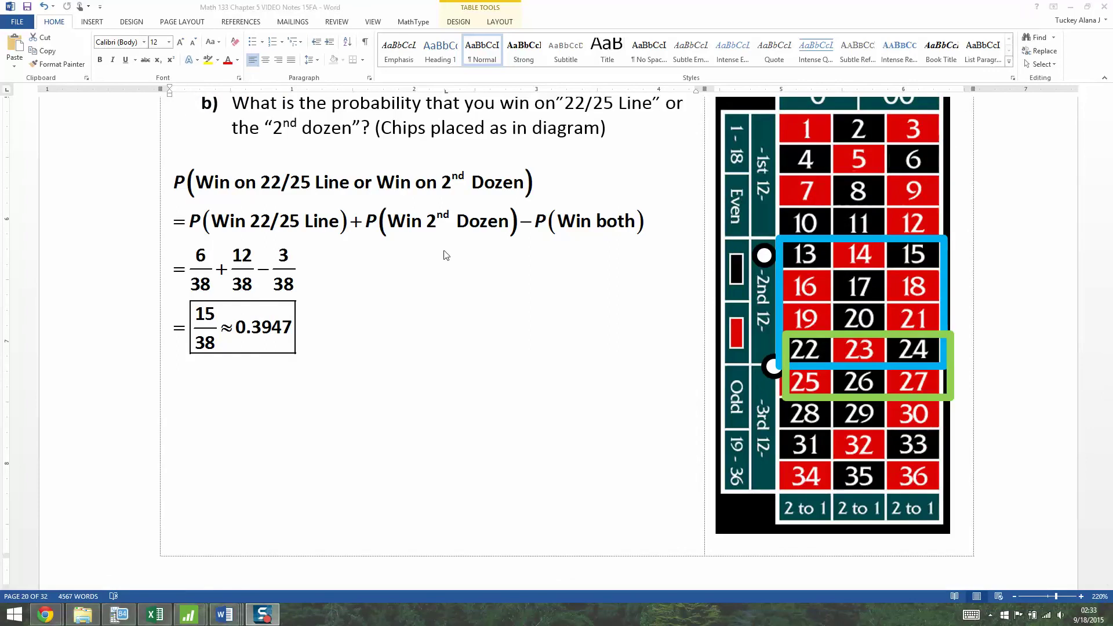
left_click(458, 321)
left_click(672, 280)
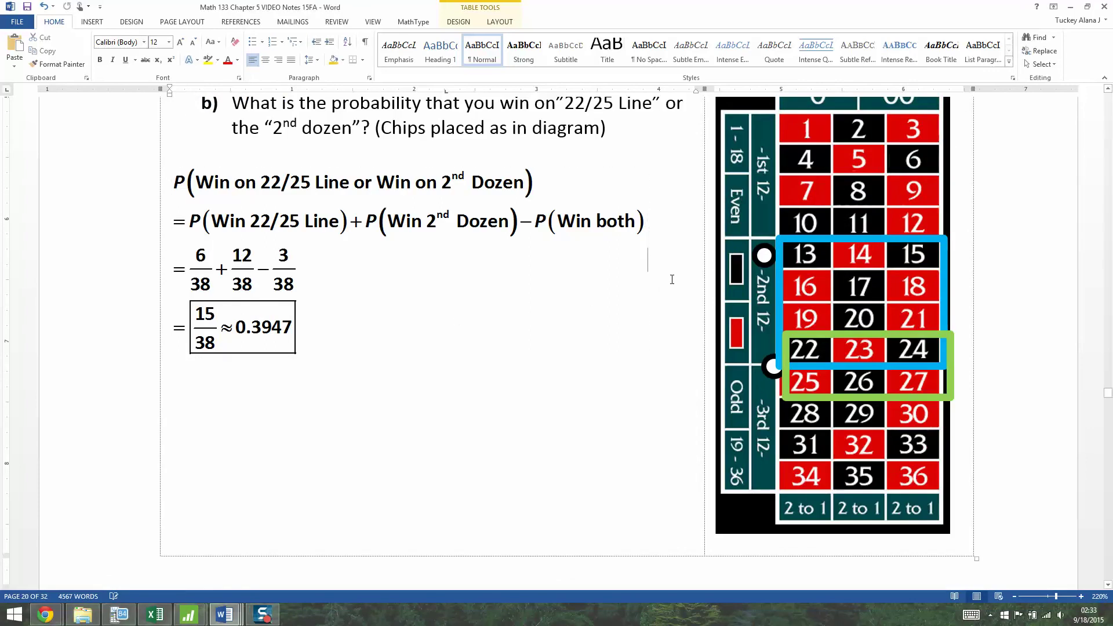